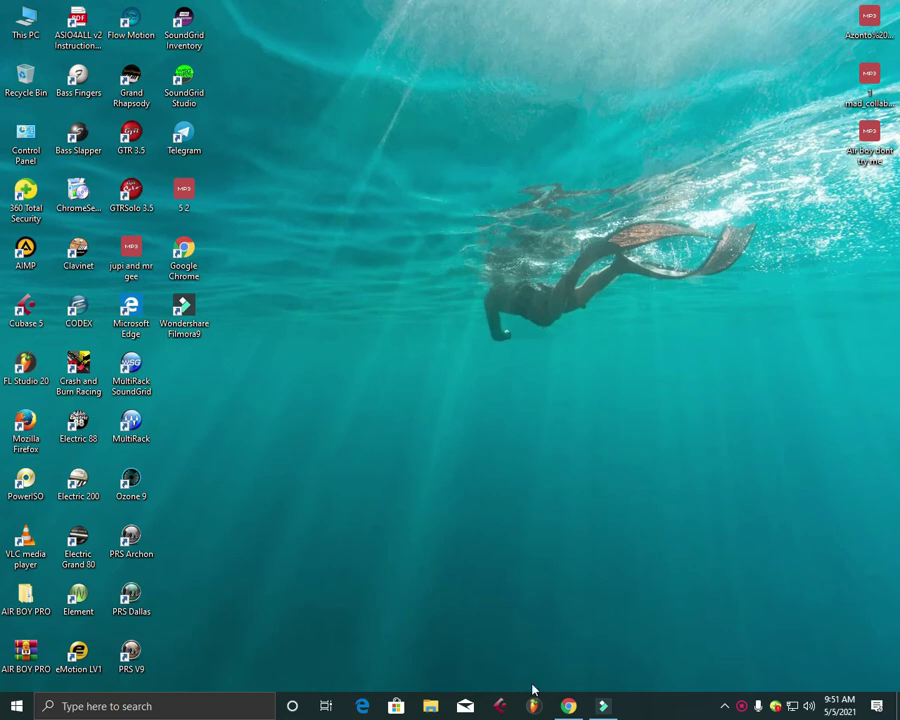
Launch Cubase 5 and create a new project, Untitled1, from the Empty template.
click(510, 708)
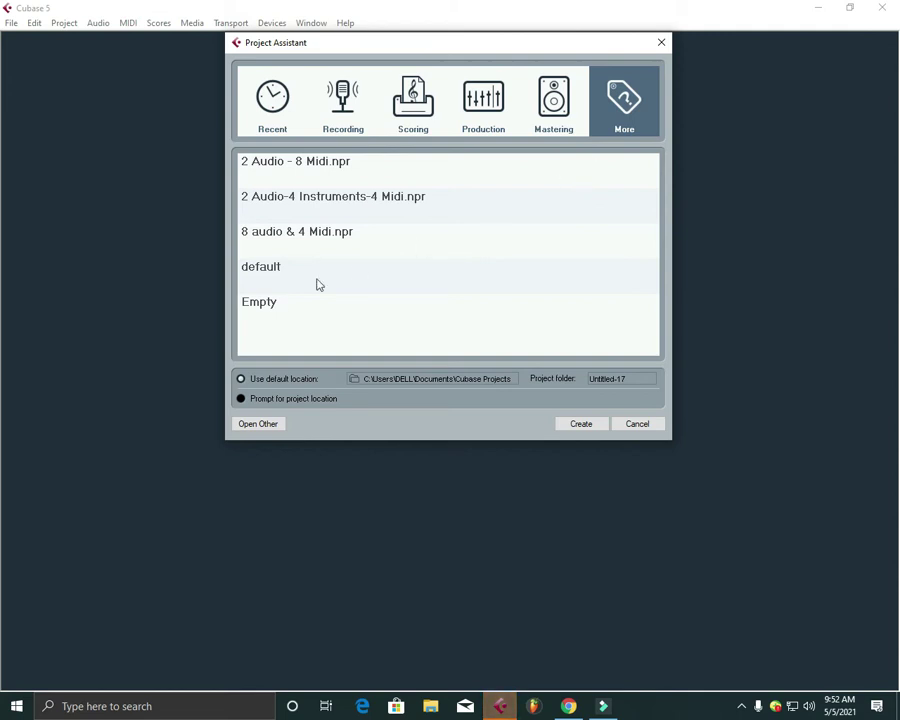
double_click(287, 300)
click(14, 23)
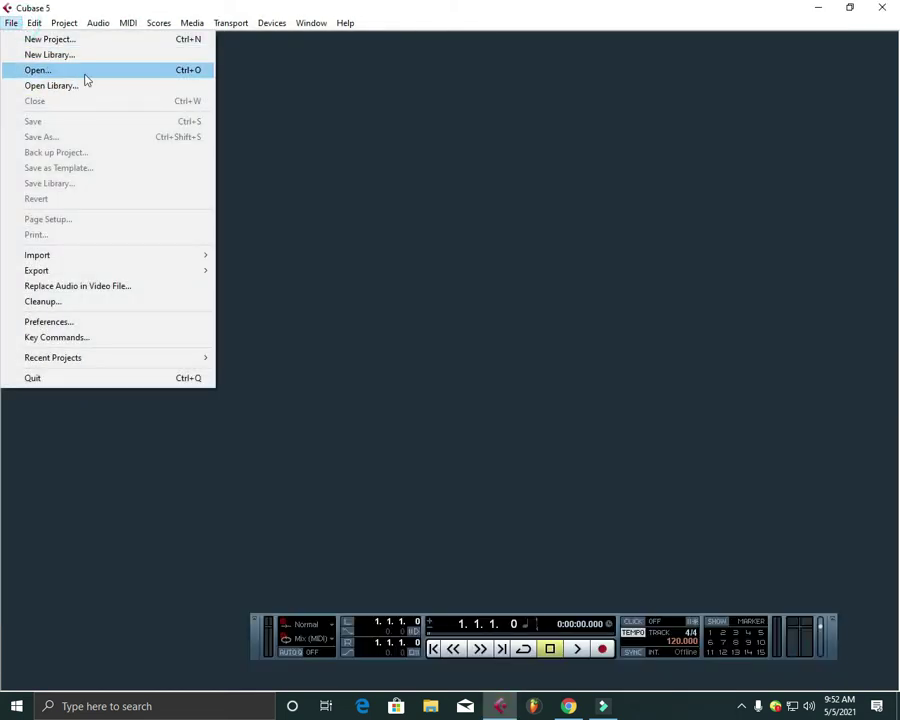
click(100, 41)
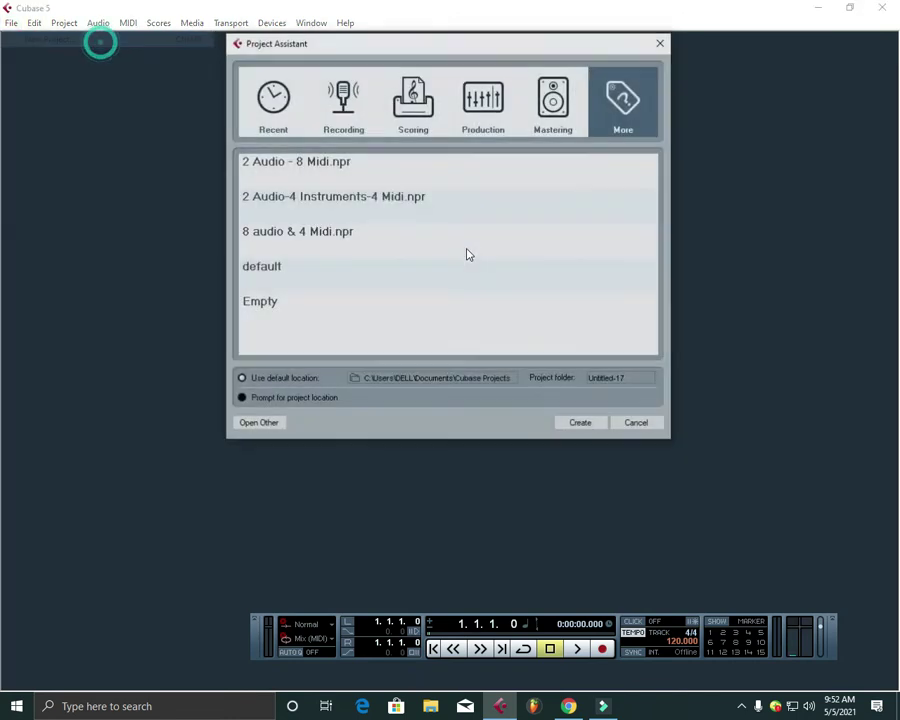
double_click(333, 313)
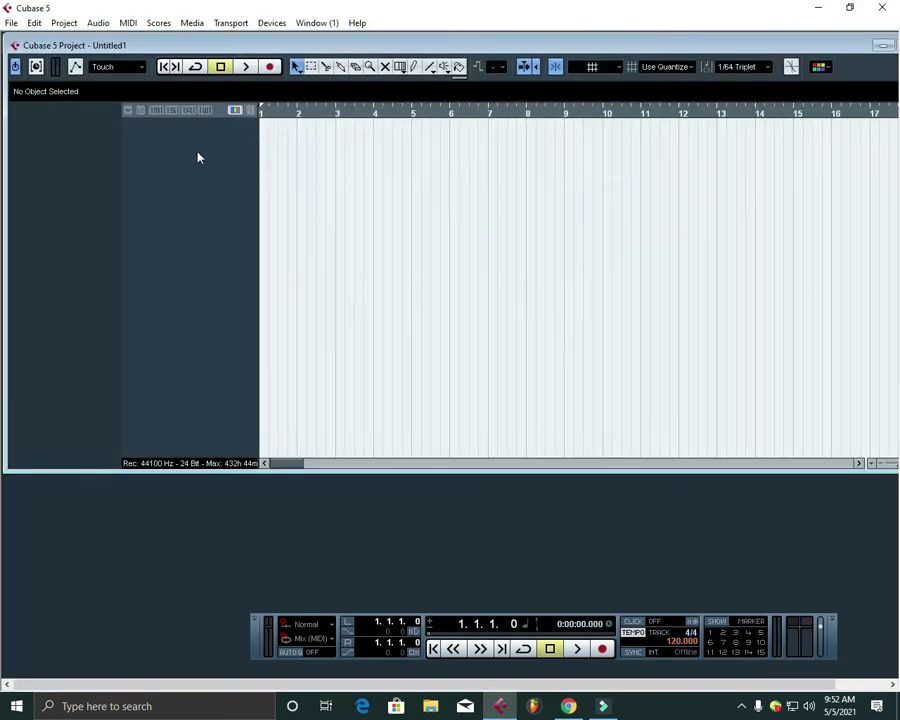
Maximize the project window and add one mono audio track, Audio 01.
double_click(238, 42)
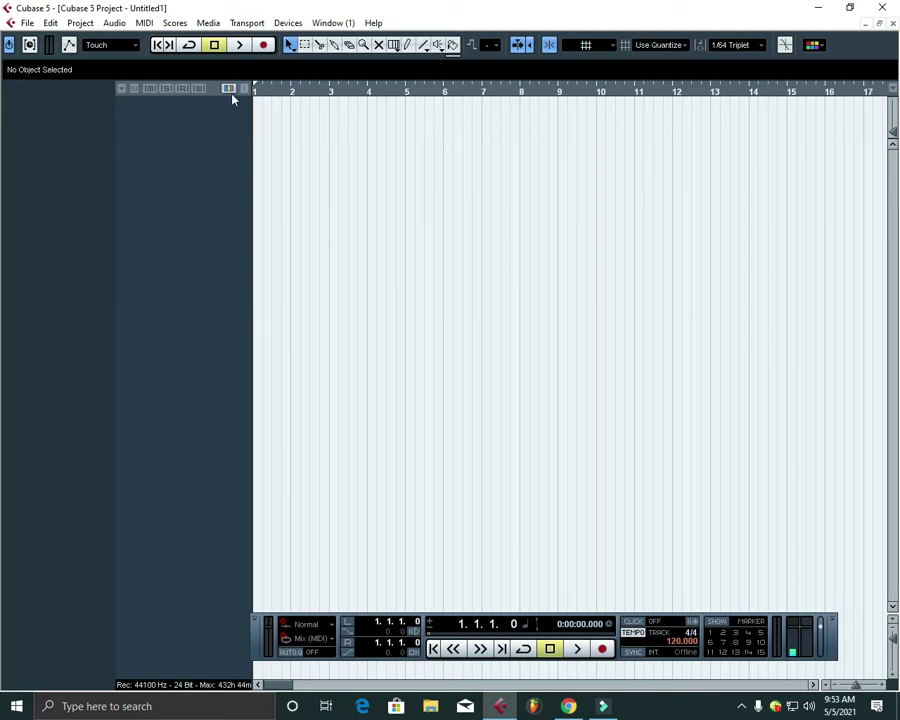
right_click(182, 128)
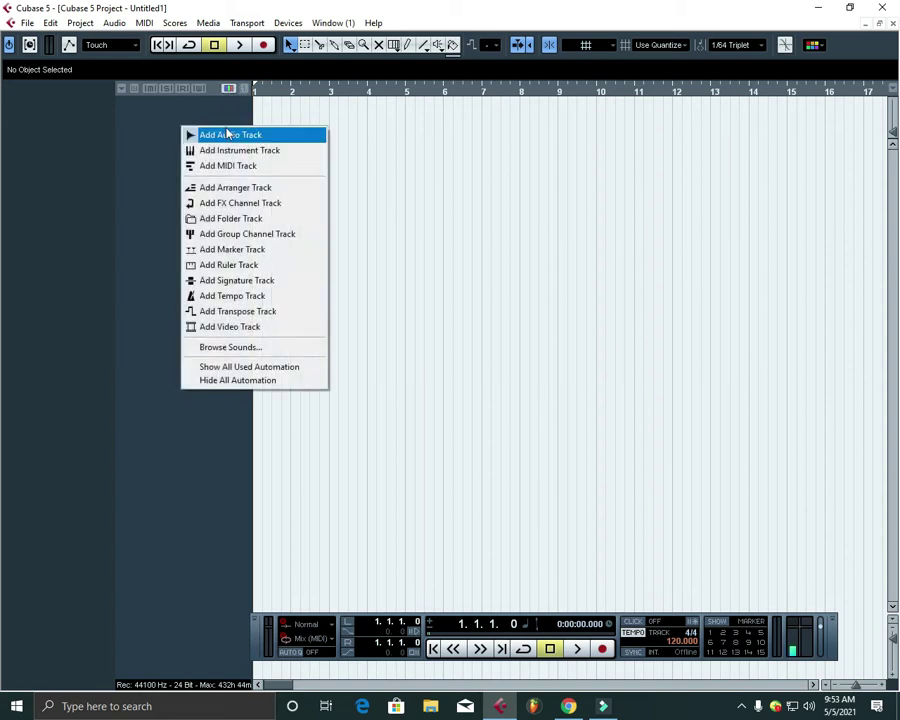
click(228, 134)
click(222, 225)
click(230, 237)
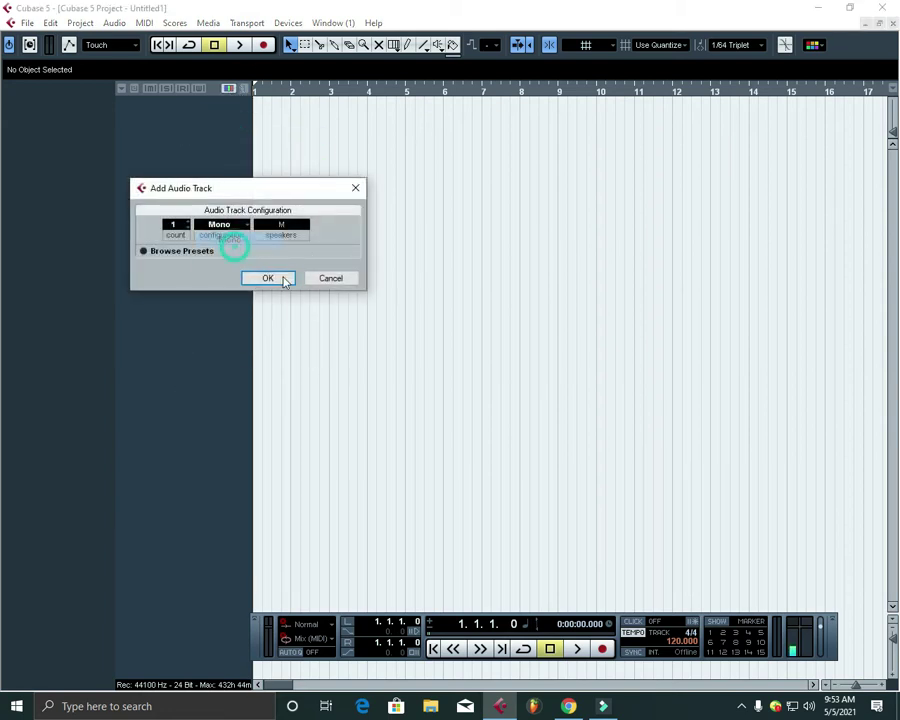
click(278, 278)
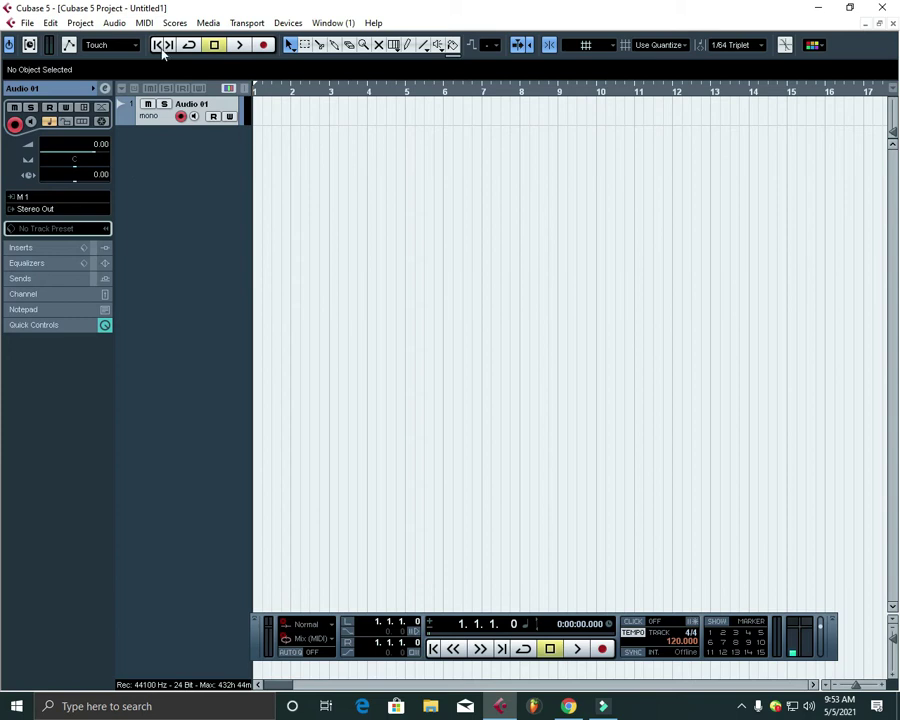
click(163, 48)
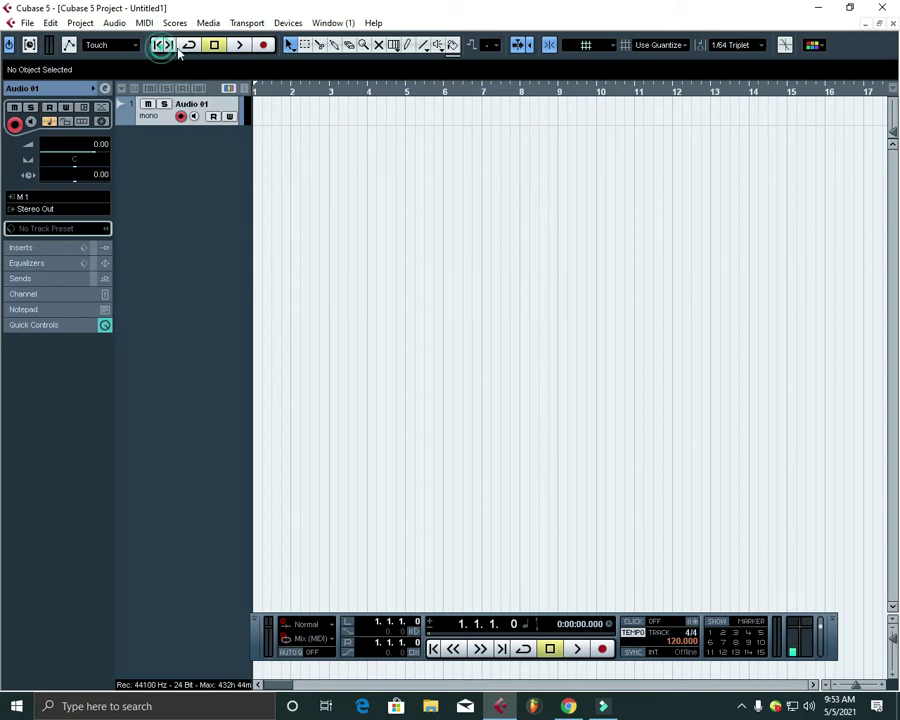
Record an audio clip of about 8 bars onto Audio 01.
click(264, 45)
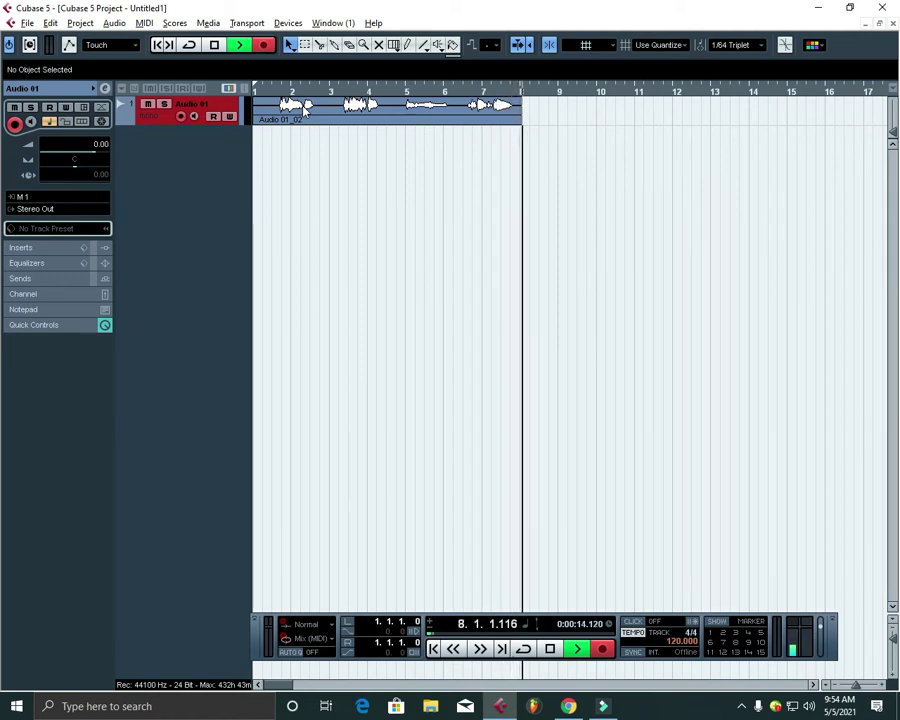
key(alt+space)
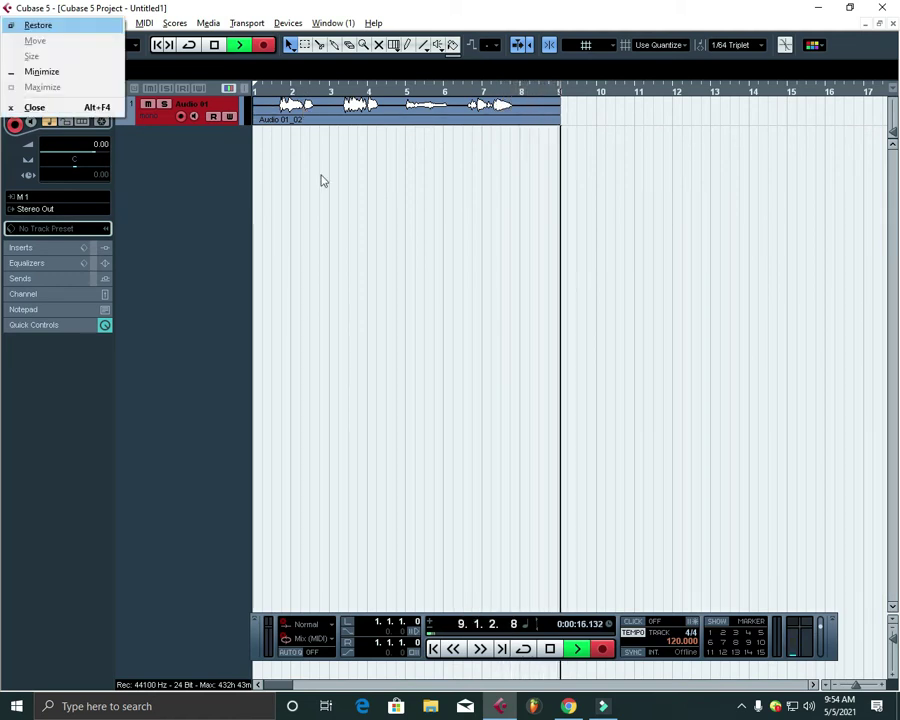
key(Escape)
key(space)
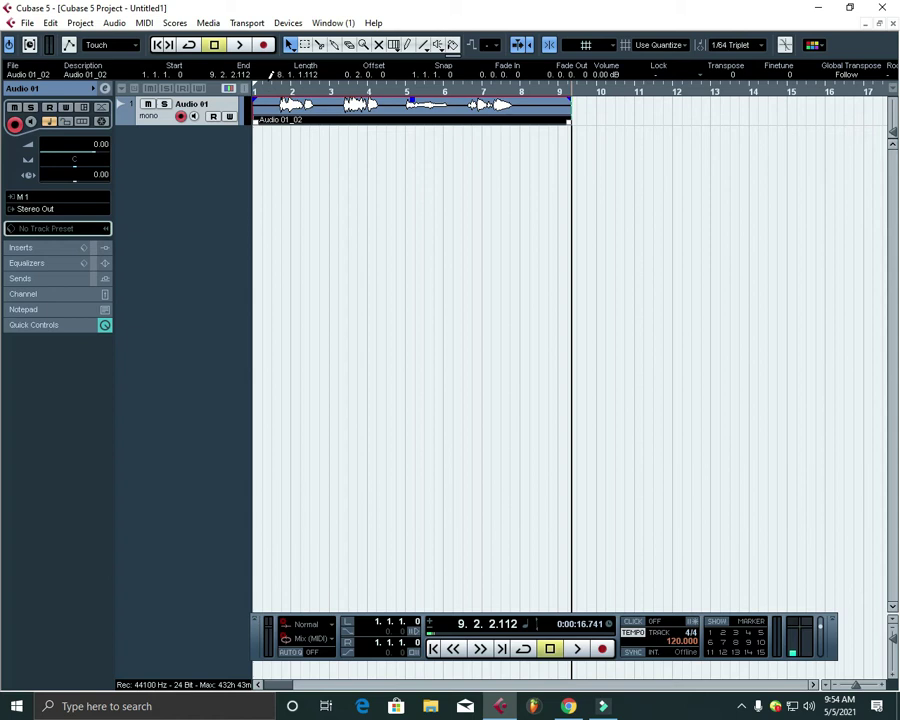
Play the recorded clip, Audio 01_02, back from the project start.
click(158, 44)
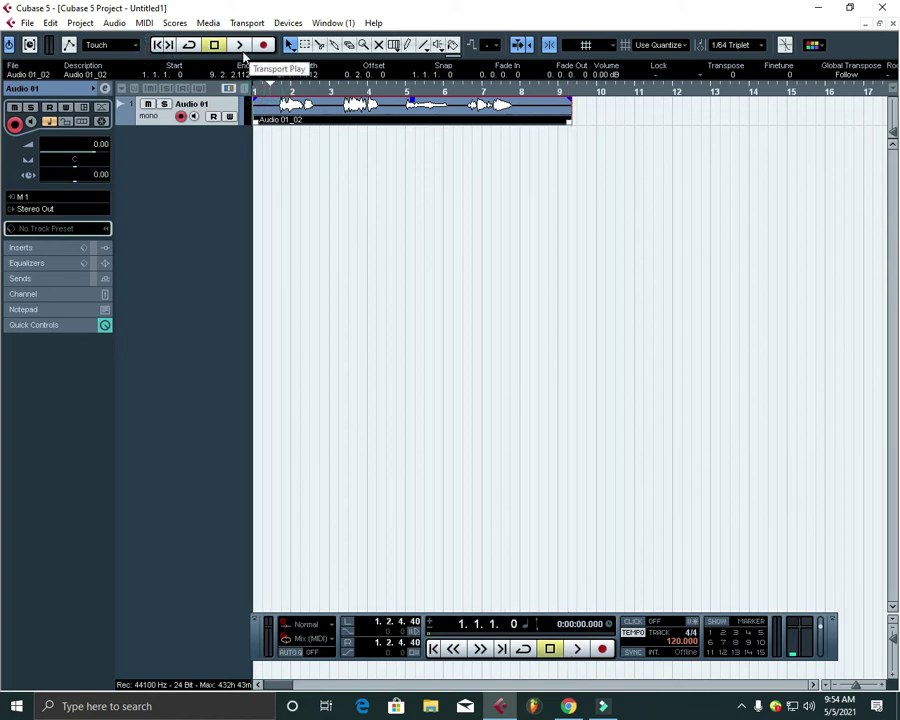
click(242, 50)
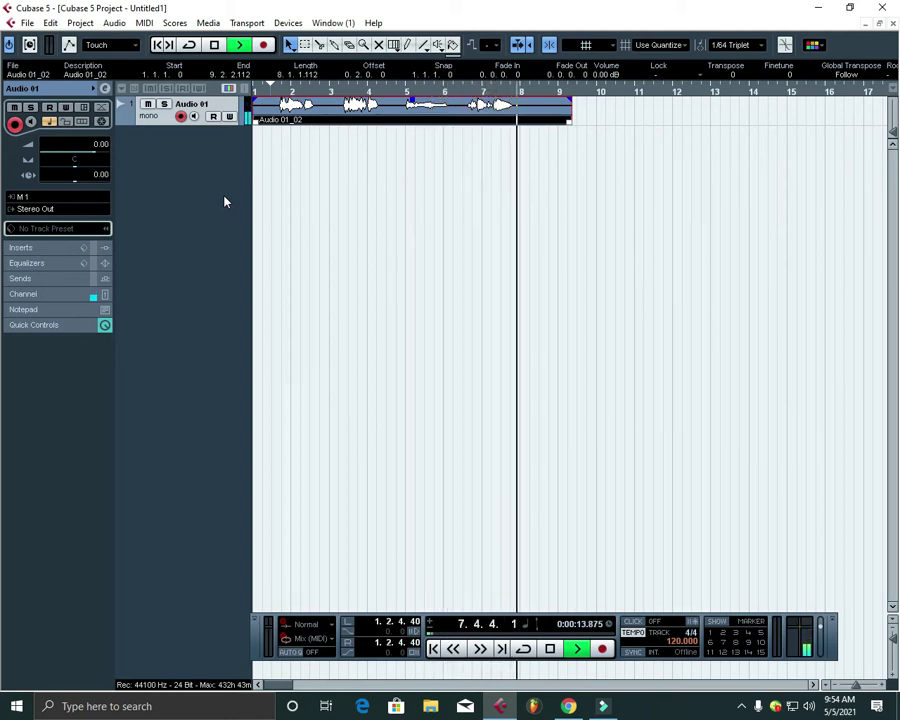
key(space)
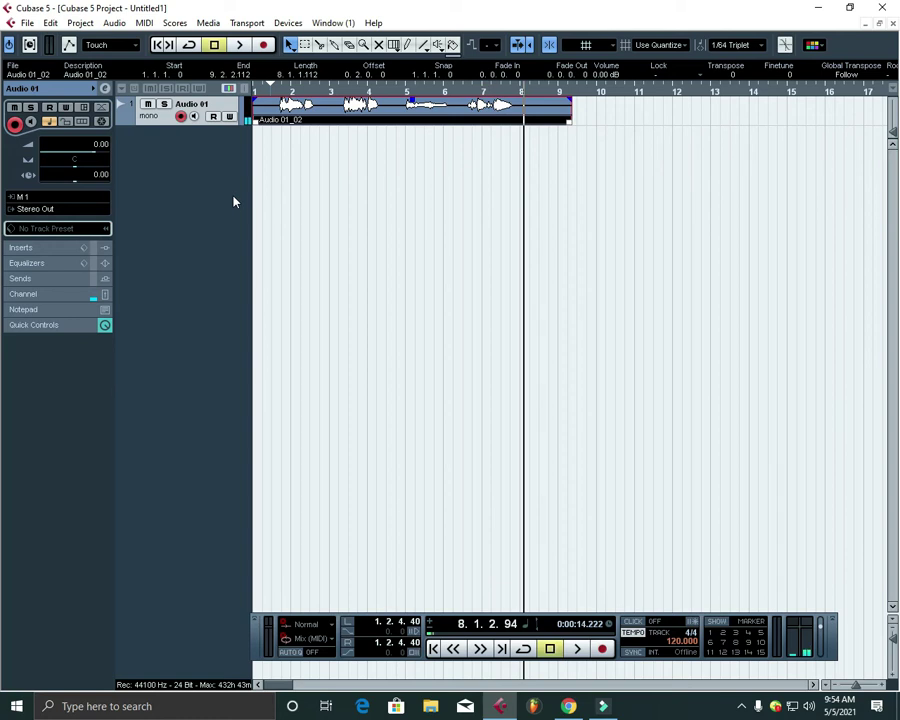
Open Audio 01_02 in the Sample Editor and silence the gap between the first two phrases.
double_click(375, 118)
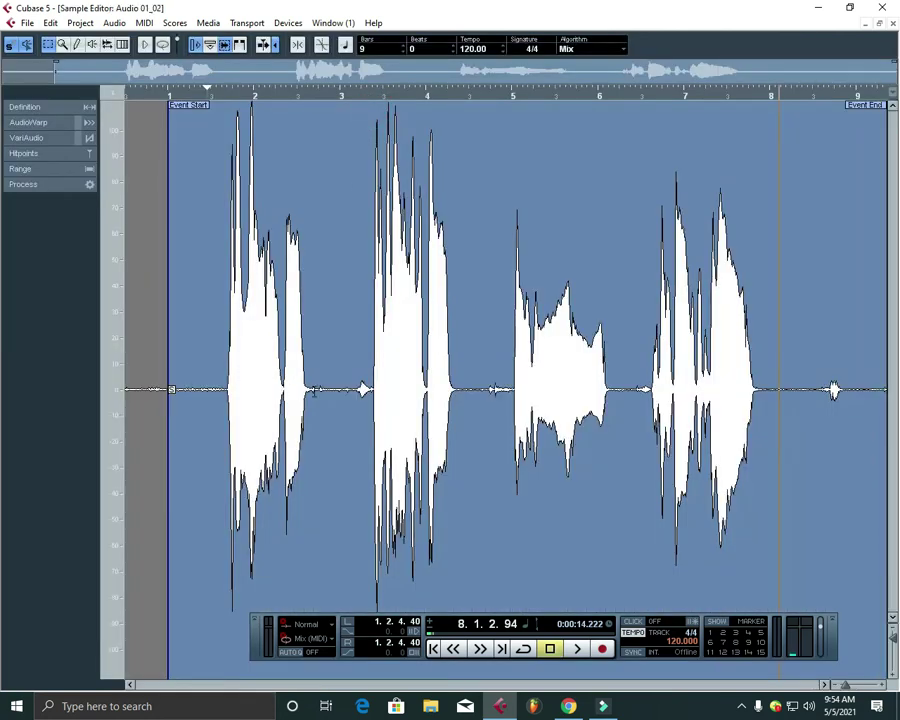
drag(303, 388, 374, 412)
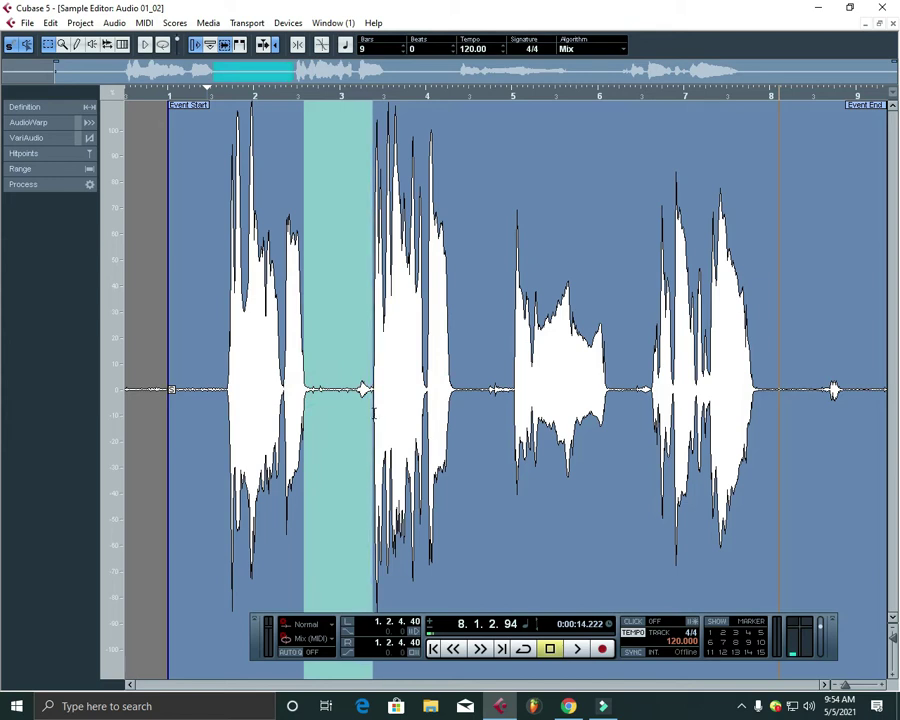
click(304, 414)
drag(306, 418, 374, 429)
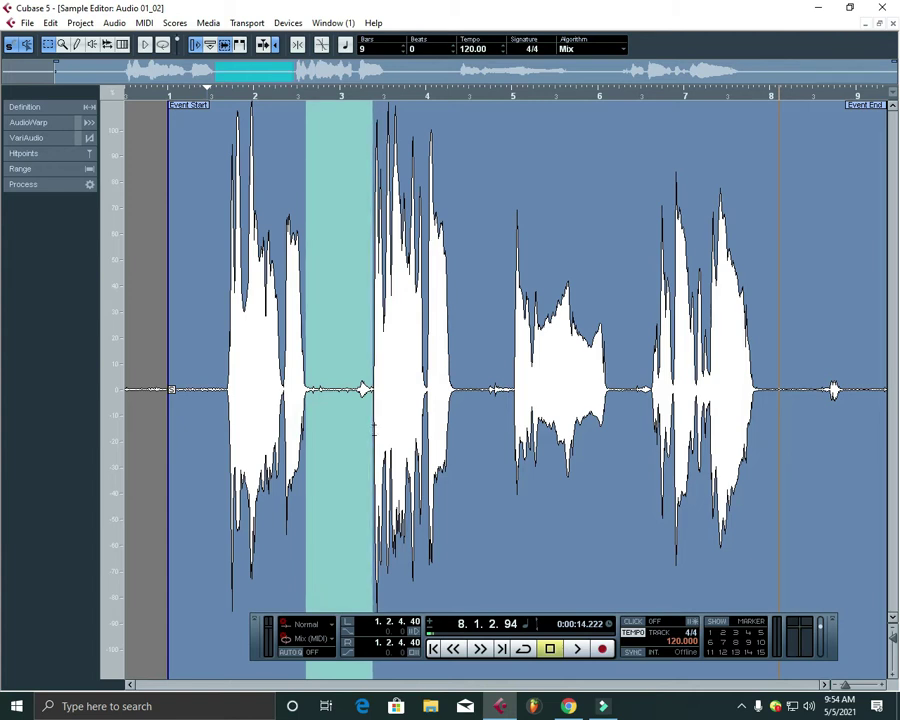
click(64, 184)
click(74, 231)
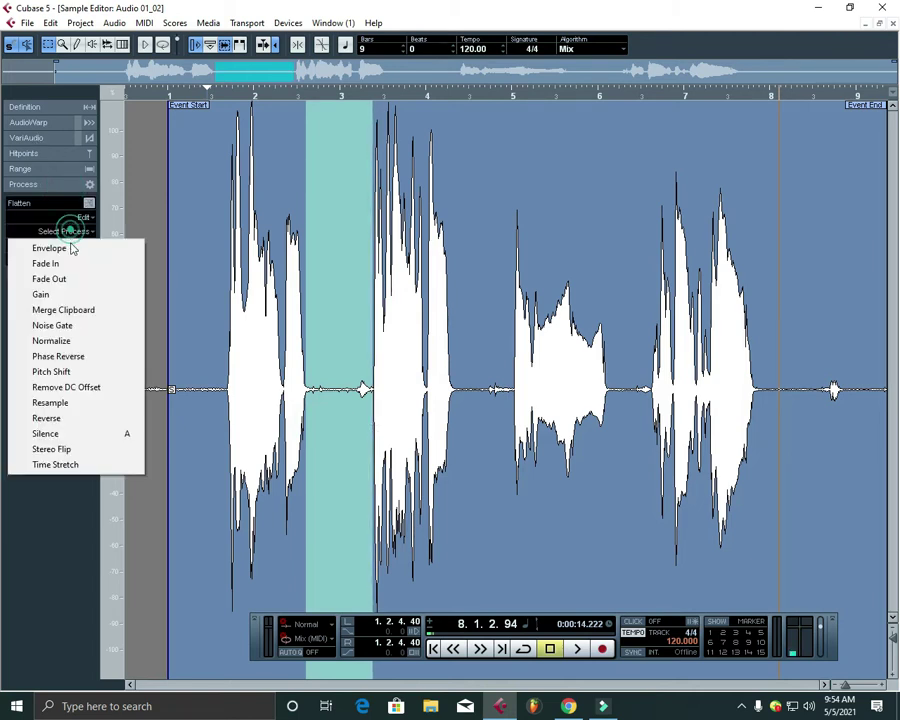
click(86, 433)
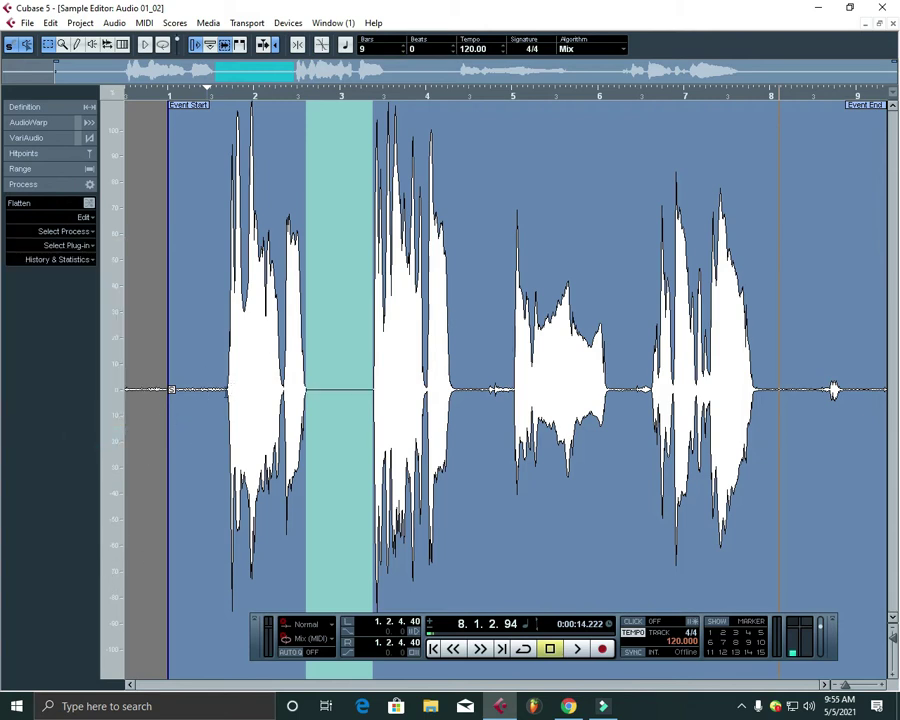
Silence the noise before the first phrase, the remaining gaps, and the tail after the last phrase.
drag(228, 391, 168, 390)
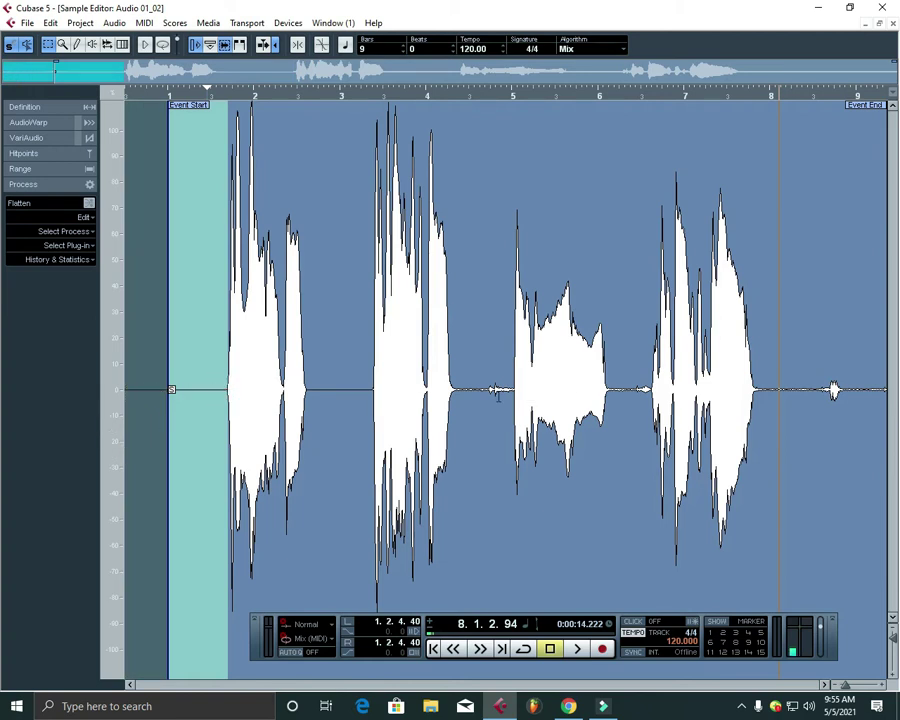
drag(453, 446, 514, 446)
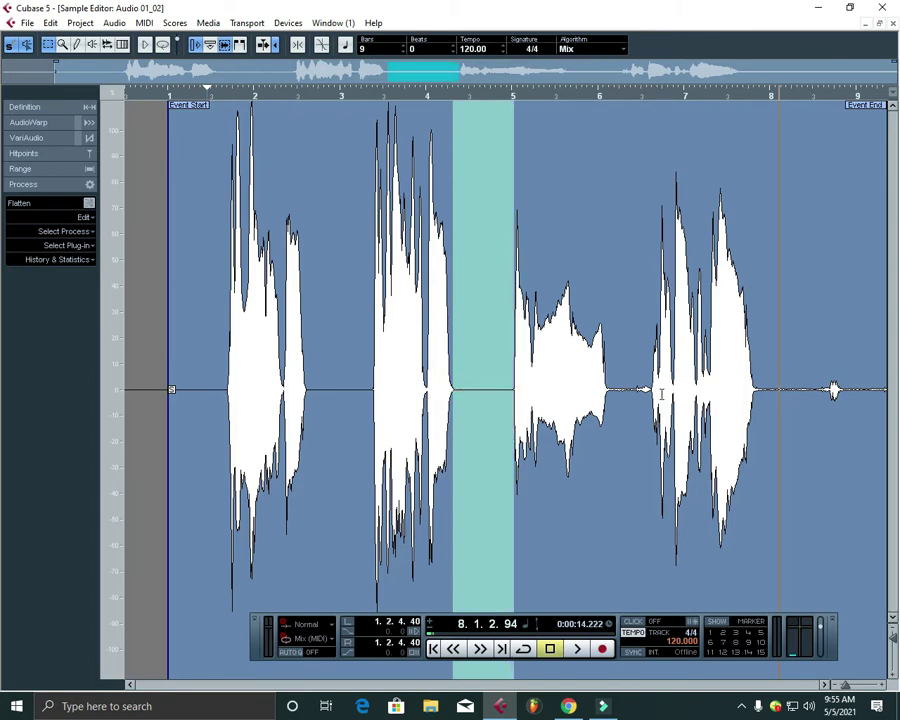
drag(607, 446, 651, 431)
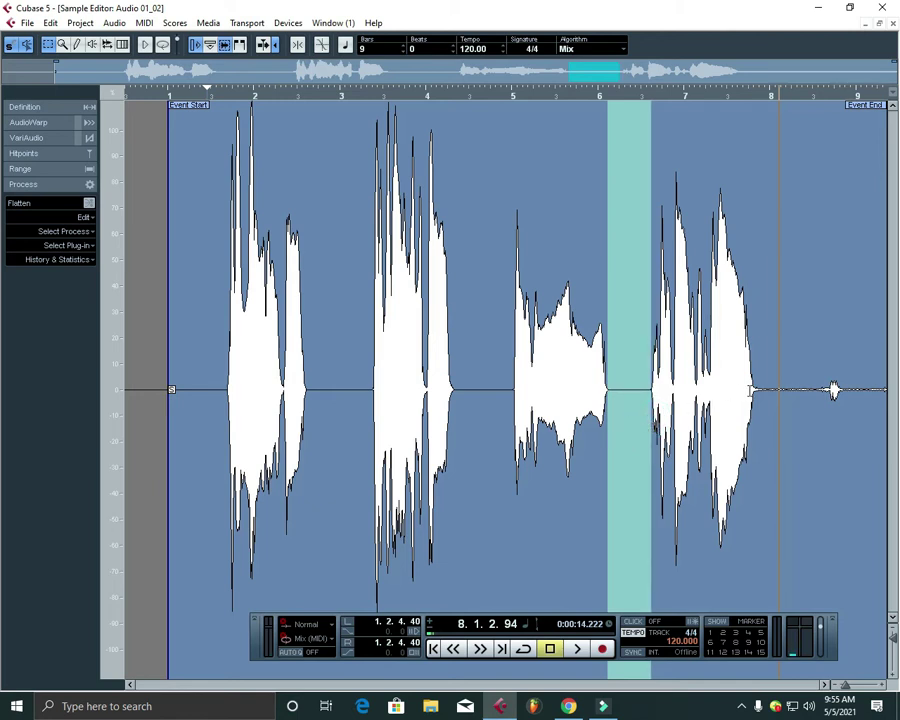
drag(752, 390, 896, 396)
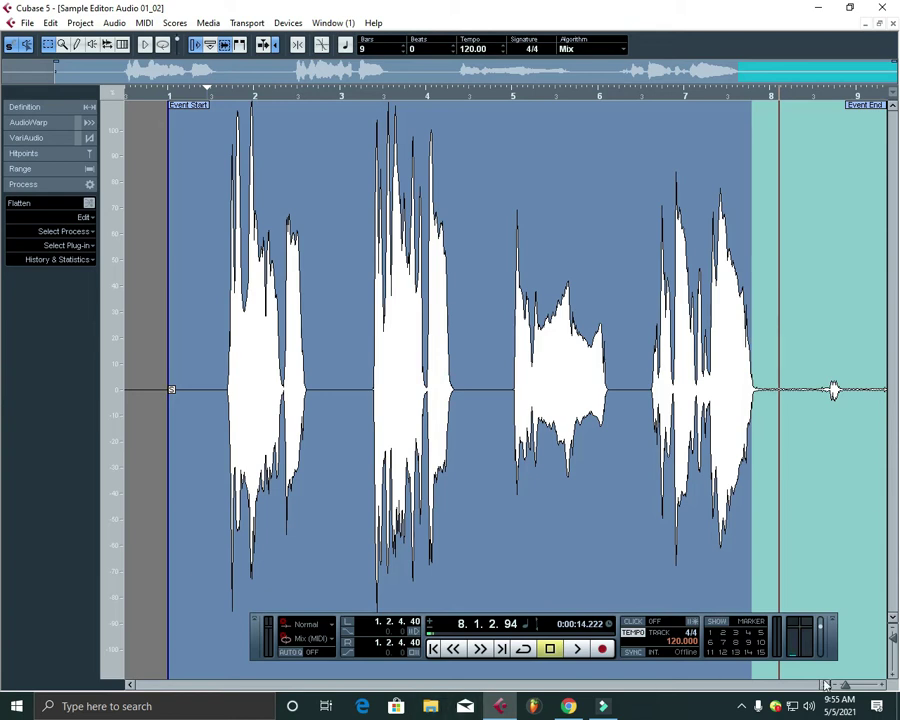
key(Delete)
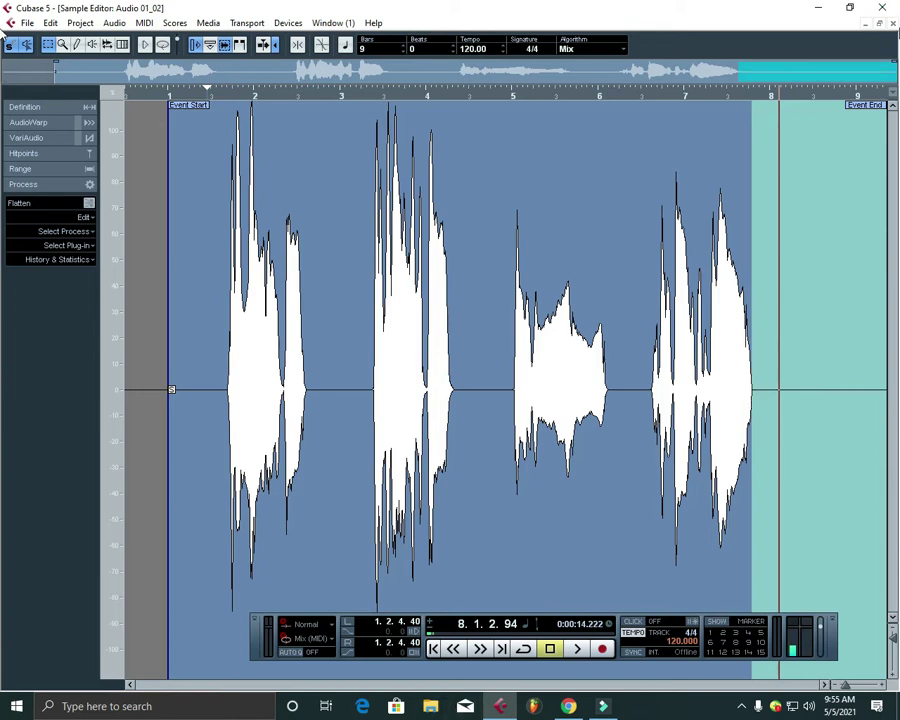
Close the Sample Editor and briefly play the edited track.
click(891, 22)
key(space)
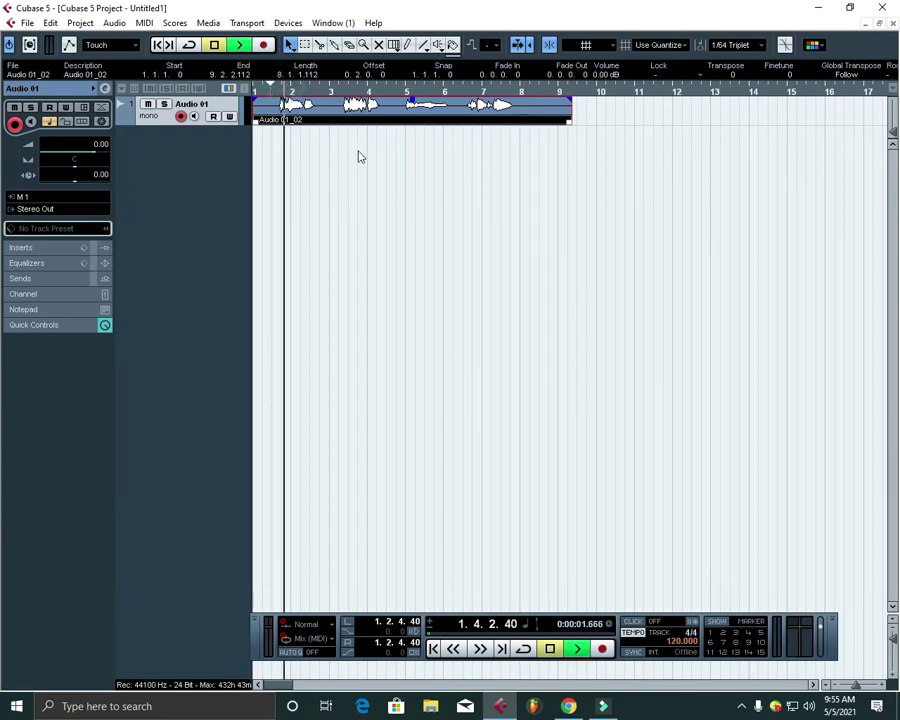
key(space)
Load FabFilter Pro-Q 3 into Audio 01's first insert slot.
click(35, 252)
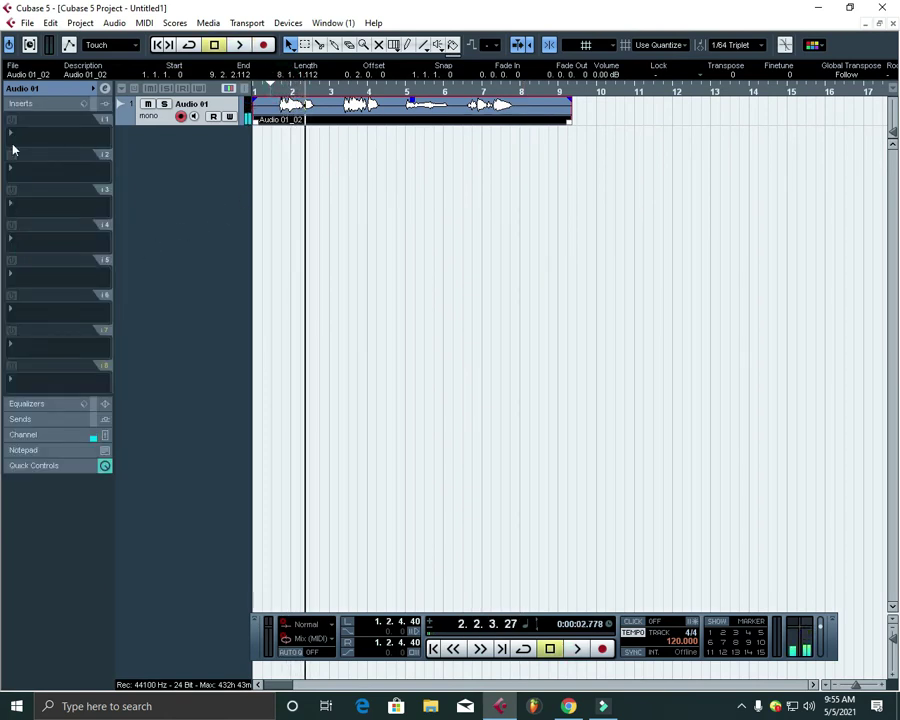
click(18, 133)
mouse_move(72, 174)
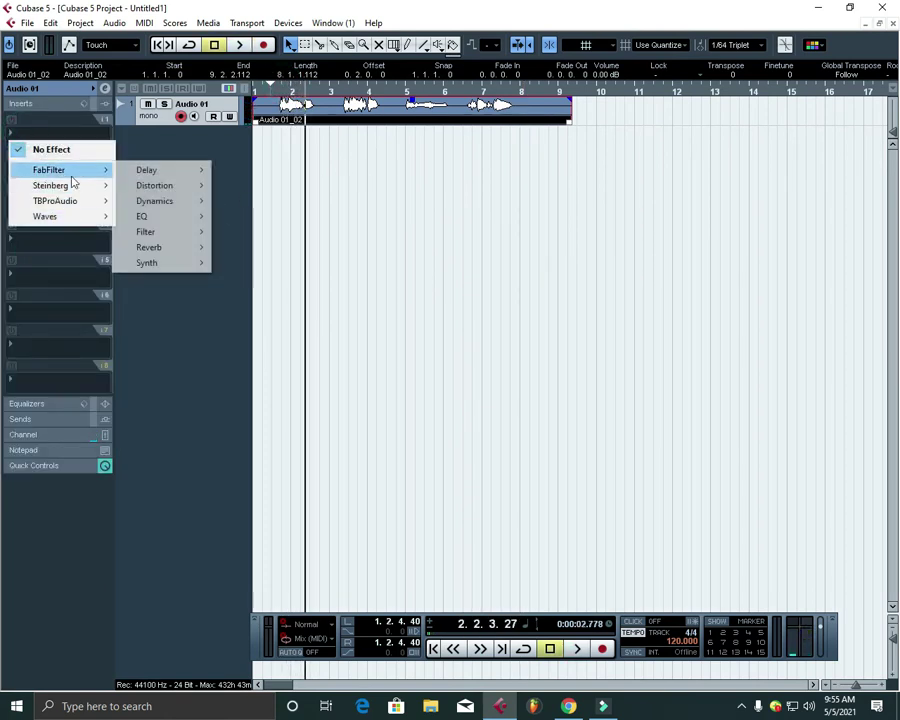
mouse_move(178, 202)
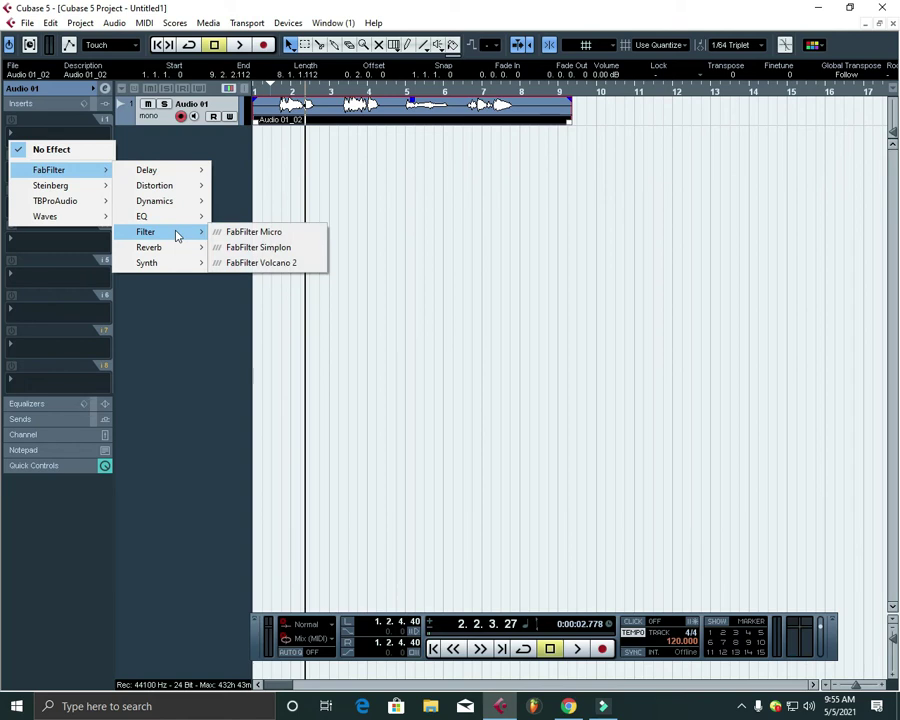
click(260, 218)
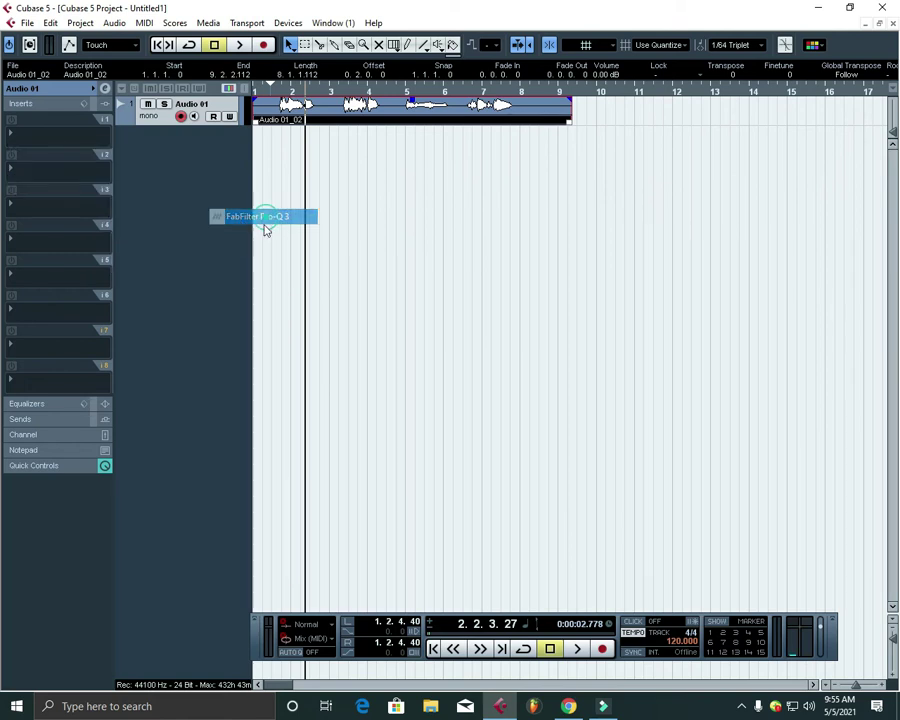
Add a Pro-Q 3 low-cut band around 126 Hz with a 36 dB/oct slope.
click(251, 380)
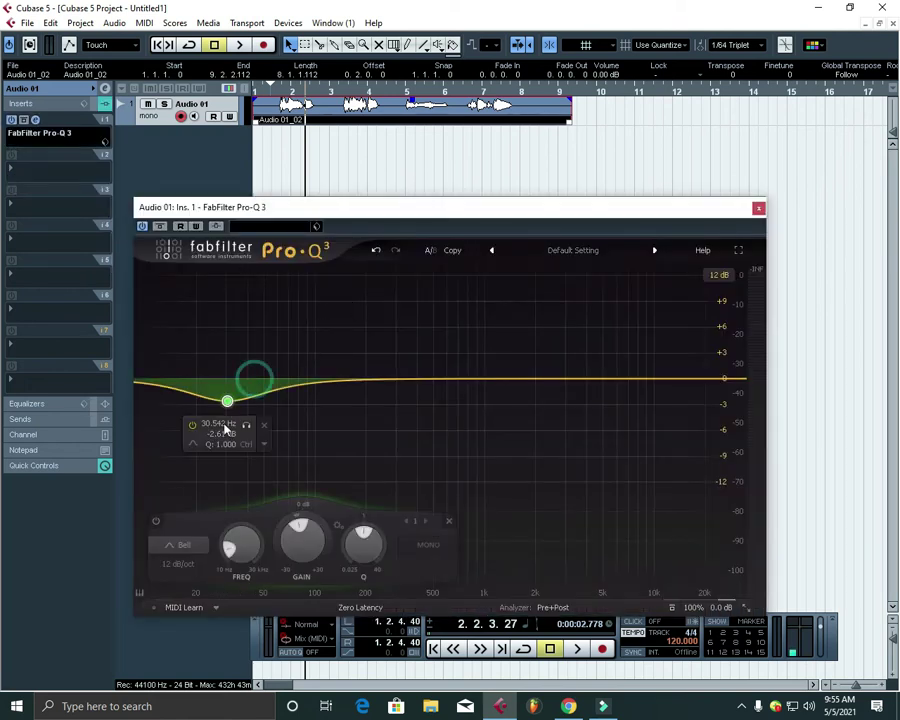
click(226, 458)
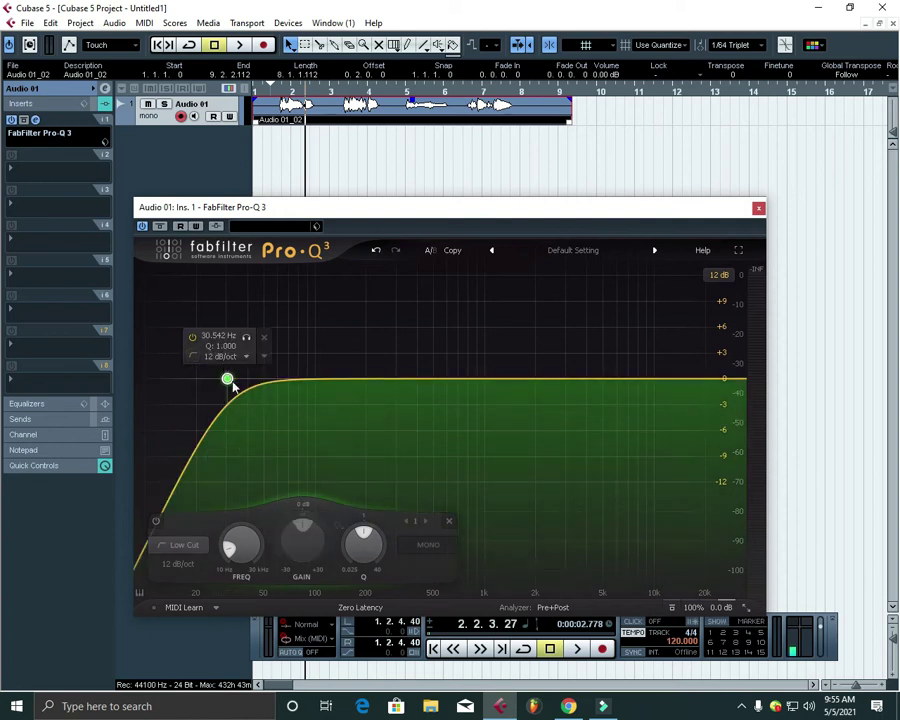
drag(228, 381, 331, 378)
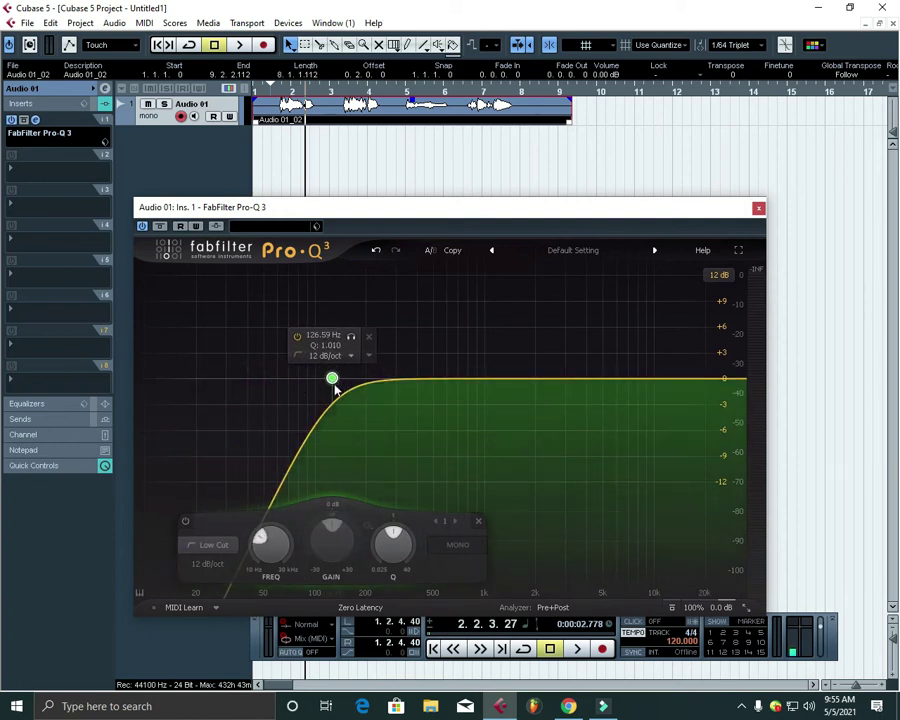
scroll(332, 379, up, 1)
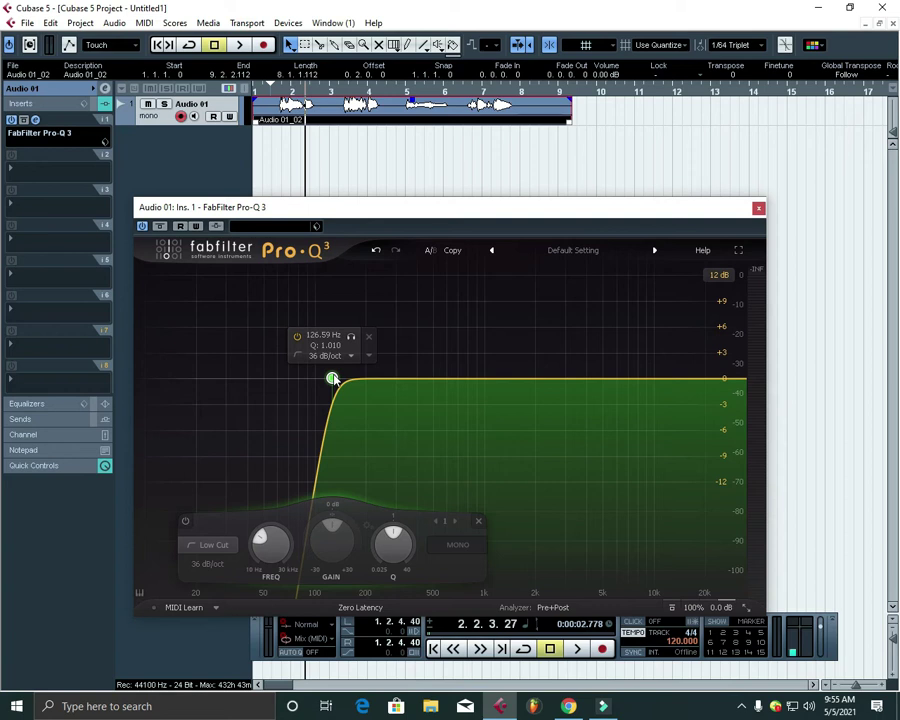
While looping playback, move the low cut to about 150 Hz and add a 2 dB high shelf near 15.8 kHz.
key(space)
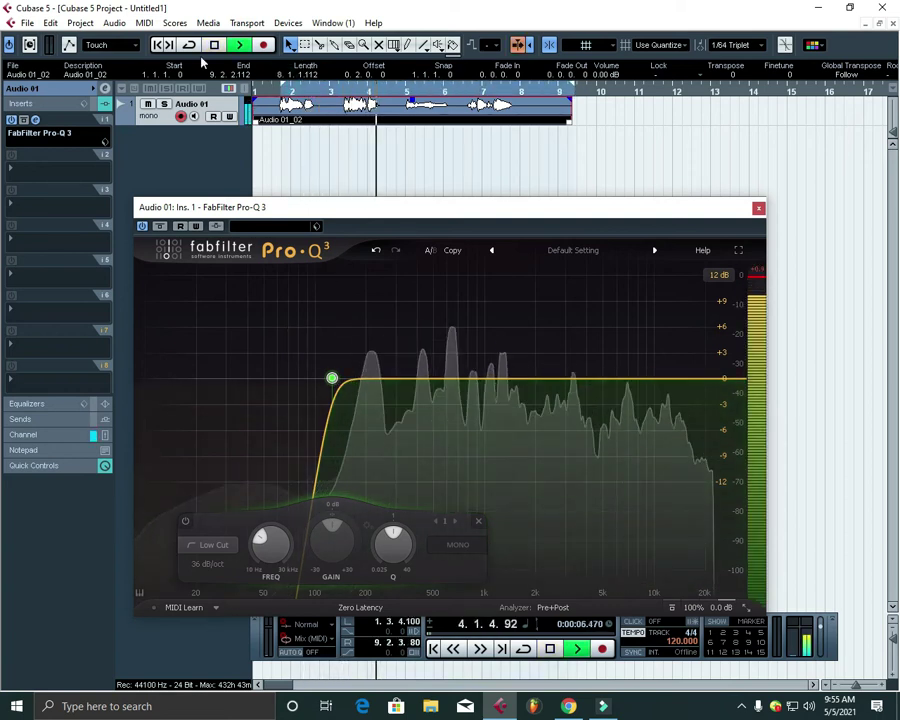
click(189, 44)
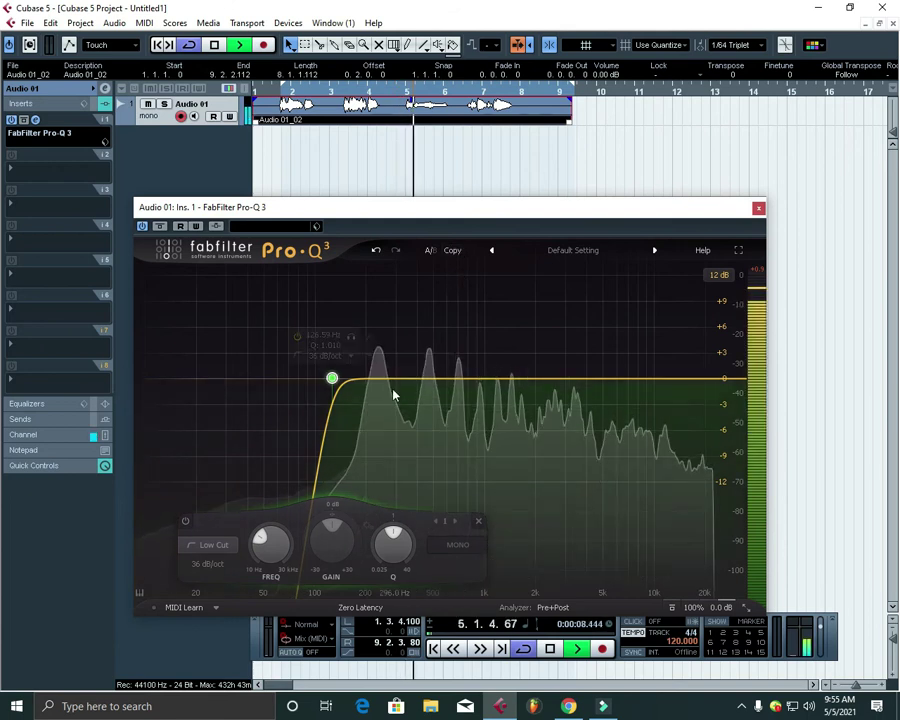
mouse_move(332, 378)
mouse_down()
mouse_move(356, 377)
mouse_move(344, 380)
mouse_up()
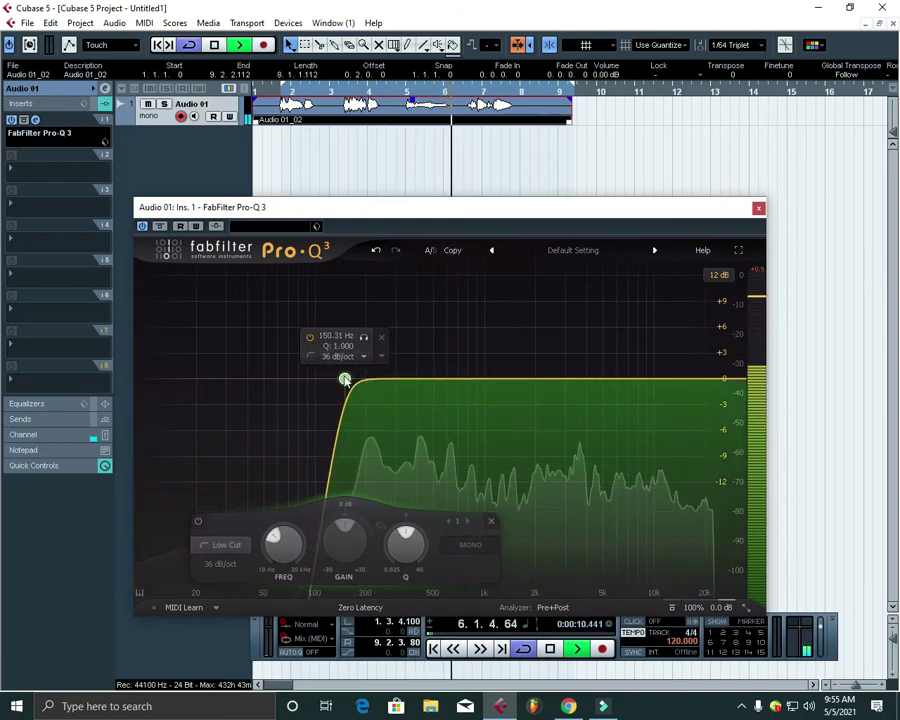
drag(693, 378, 688, 370)
scroll(688, 370, up, 8)
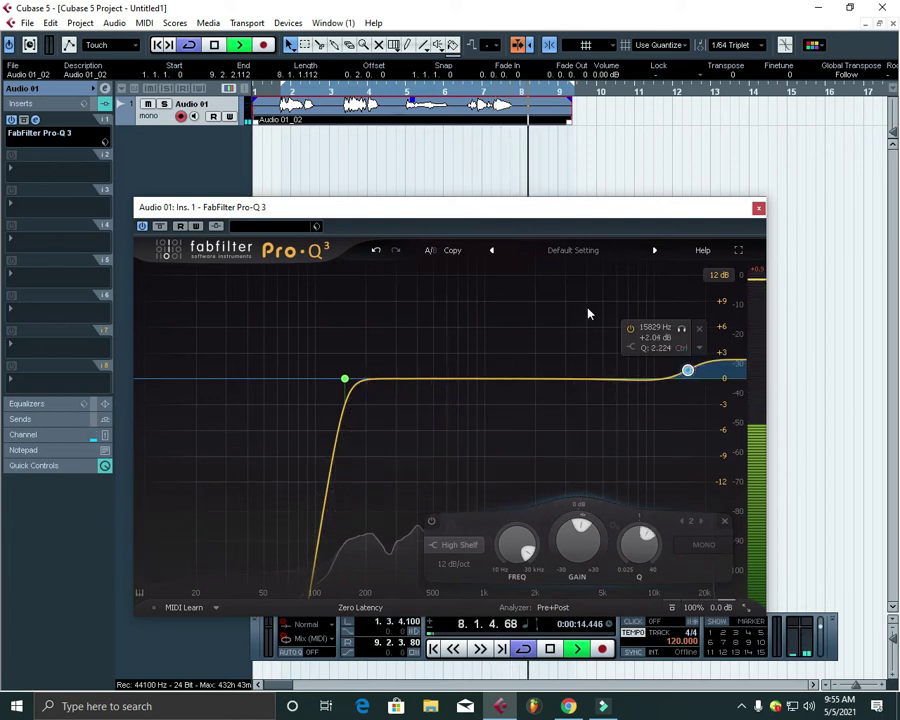
click(756, 207)
key(space)
Load a Gate into the second insert slot with the Clean Lead Vox preset.
click(13, 172)
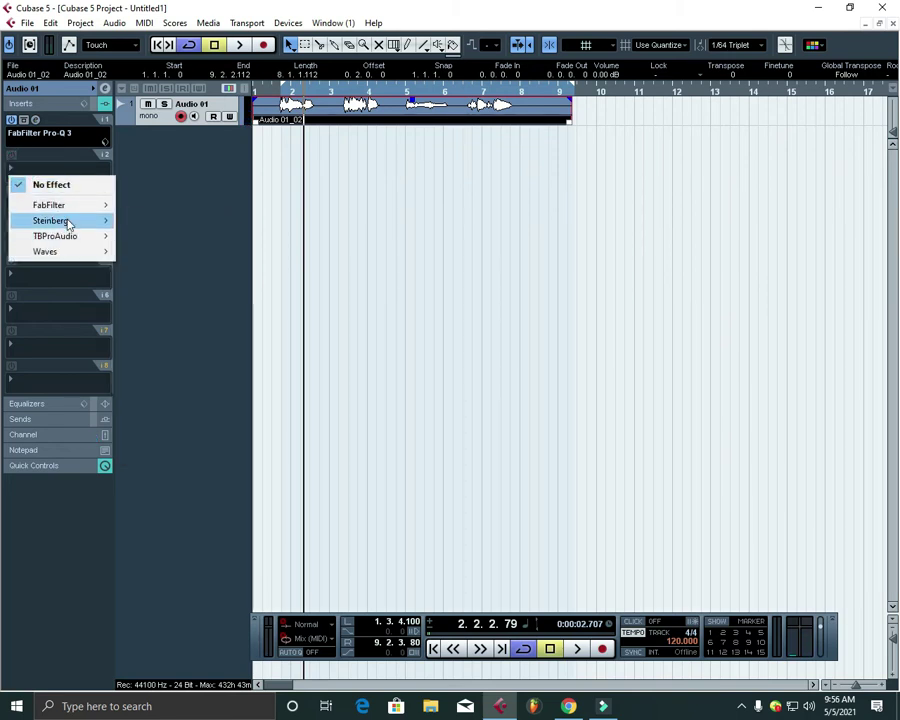
mouse_move(73, 219)
mouse_move(180, 252)
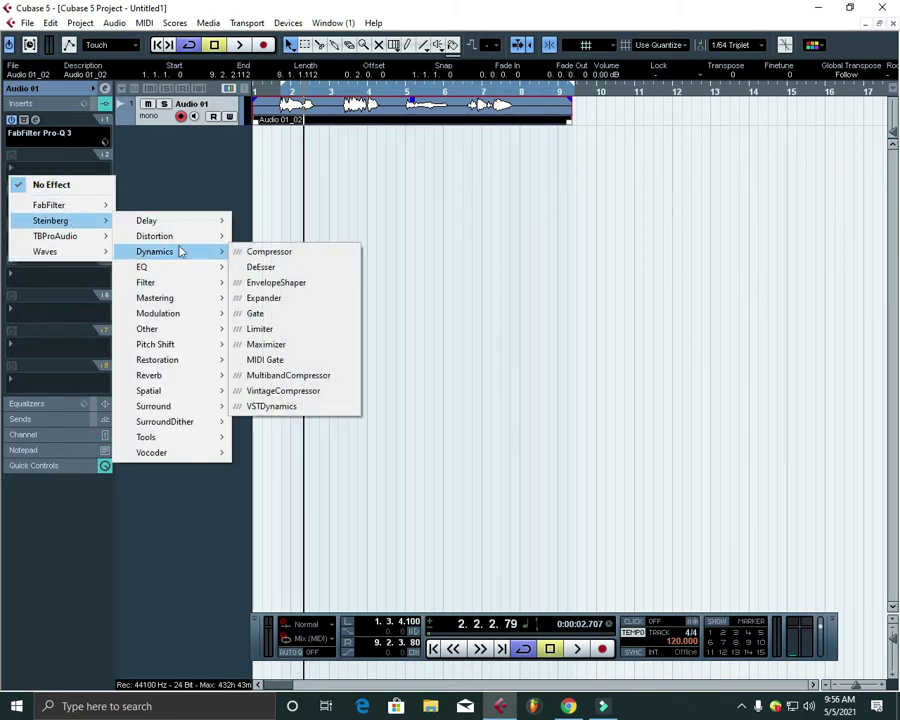
click(256, 313)
click(362, 212)
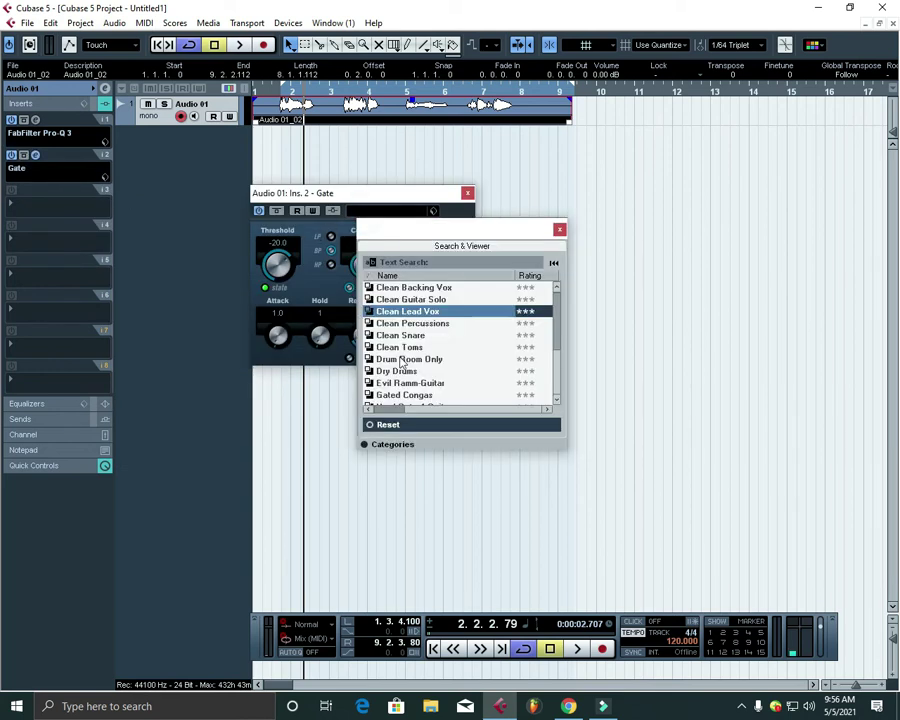
click(415, 322)
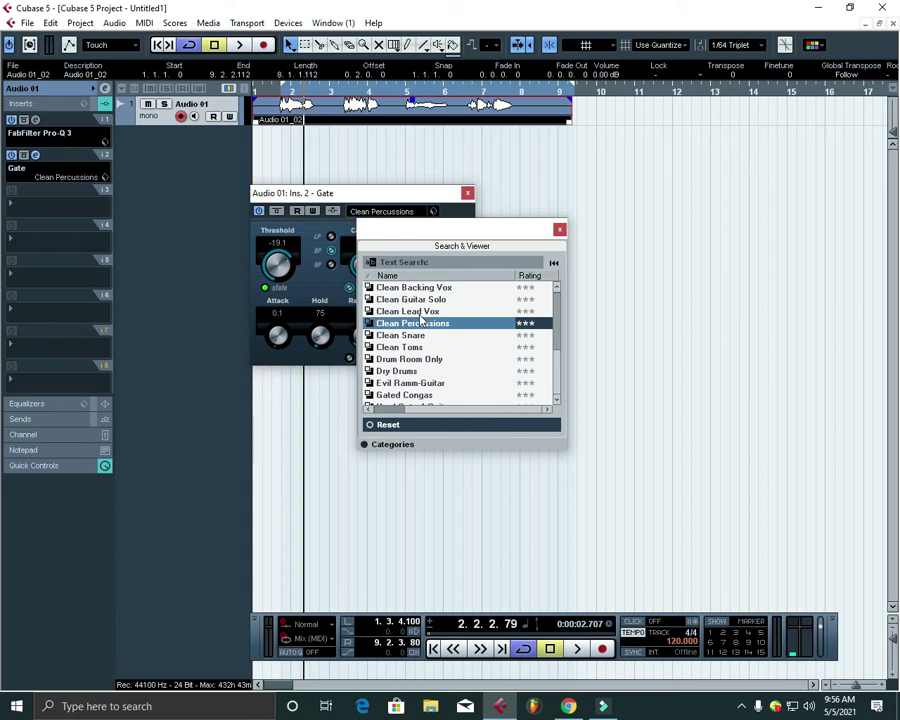
double_click(419, 312)
Listen to the vocal while tuning the Gate threshold to about -48.5 dB.
key(space)
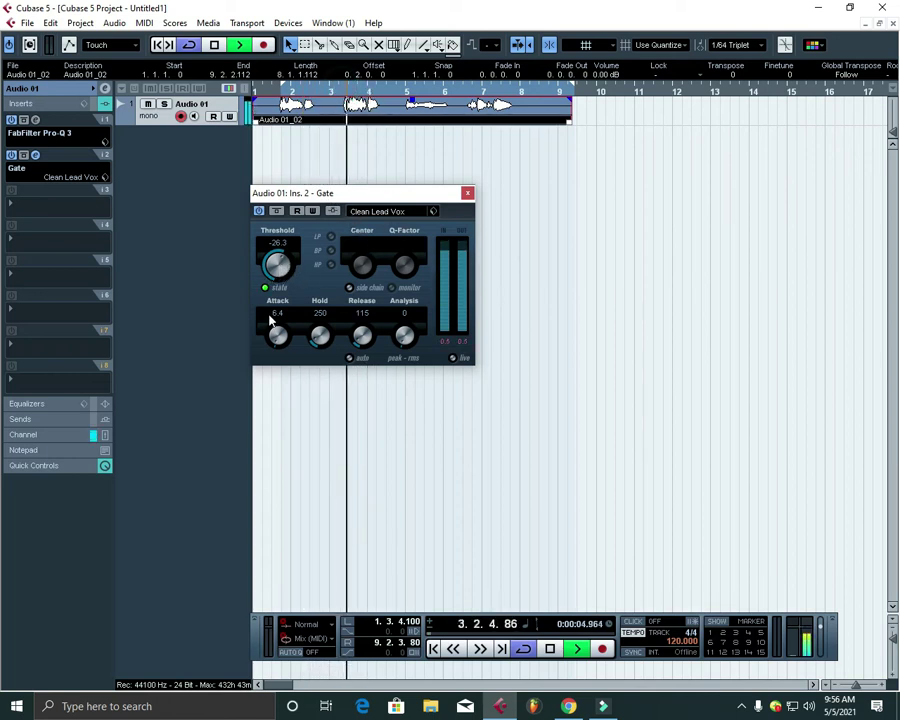
key(space)
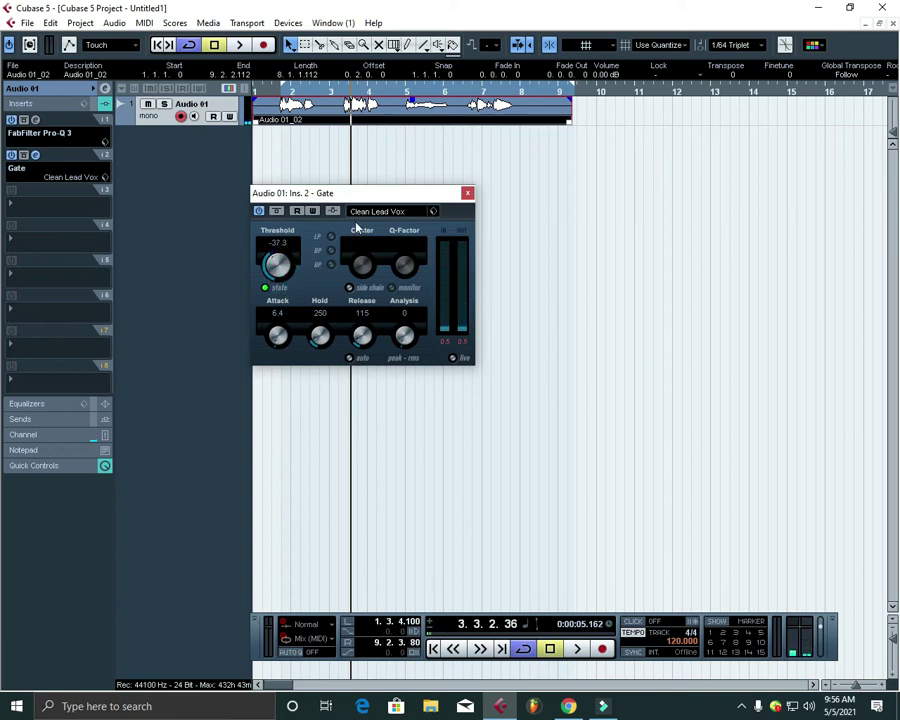
key(space)
click(344, 95)
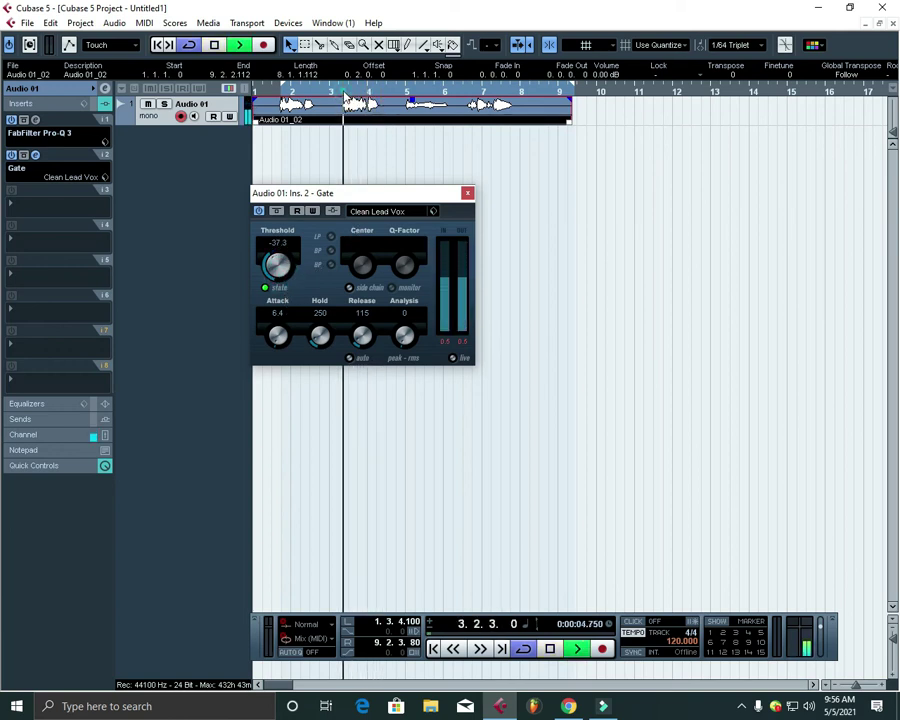
scroll(287, 266, down, 5)
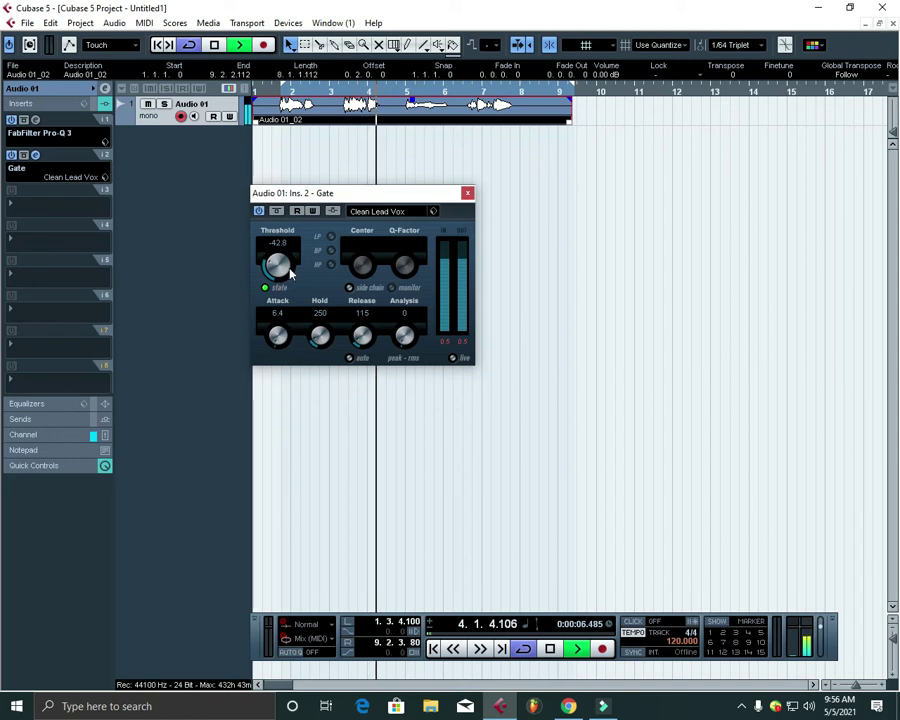
key(space)
key(space)
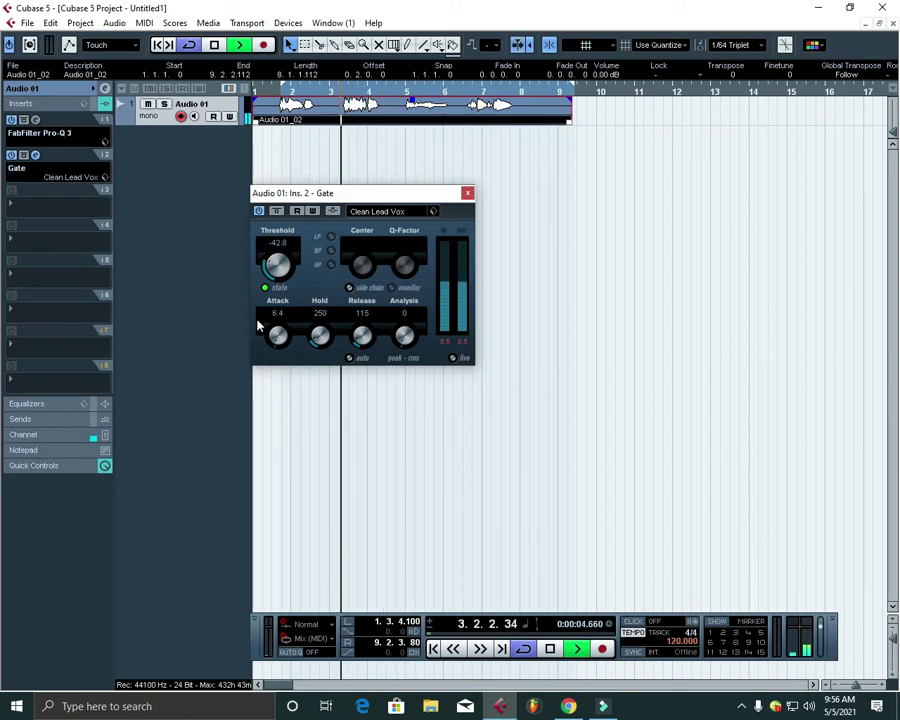
scroll(278, 266, down, 4)
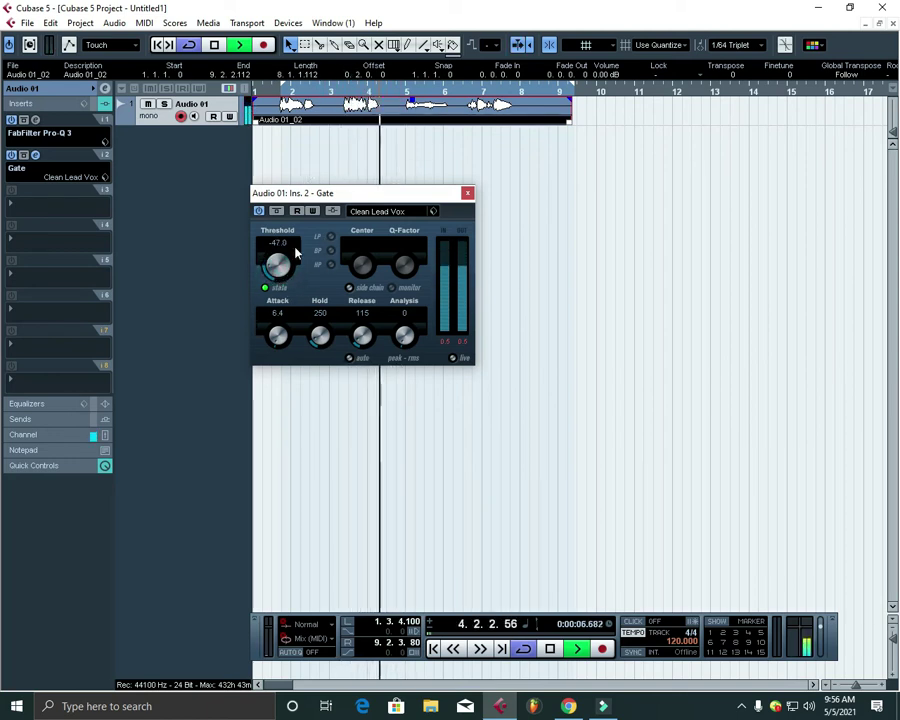
scroll(279, 260, down, 7)
key(space)
key(space)
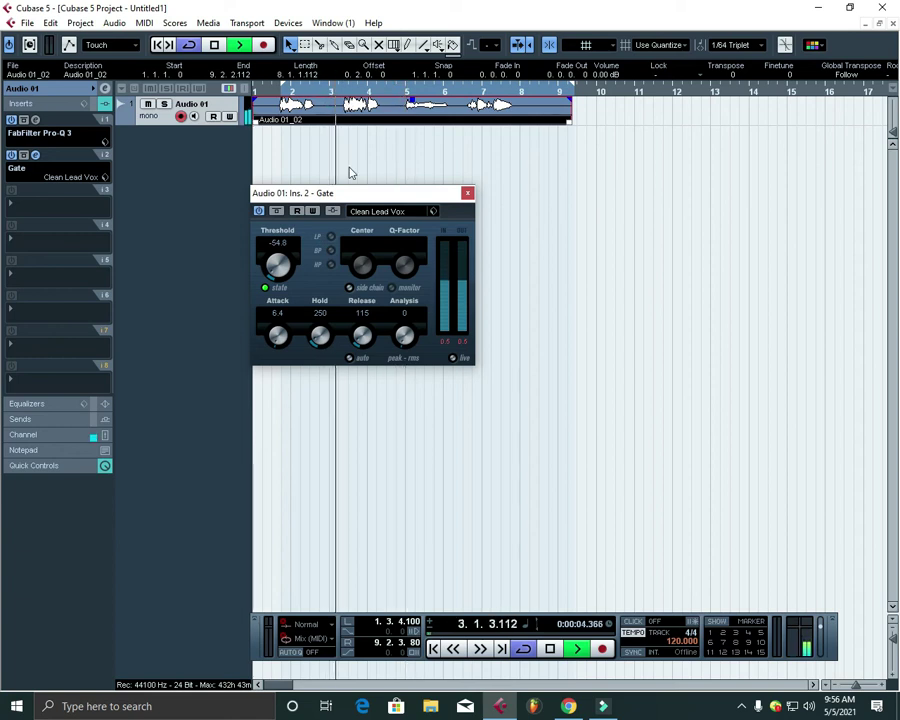
scroll(279, 262, up, 6)
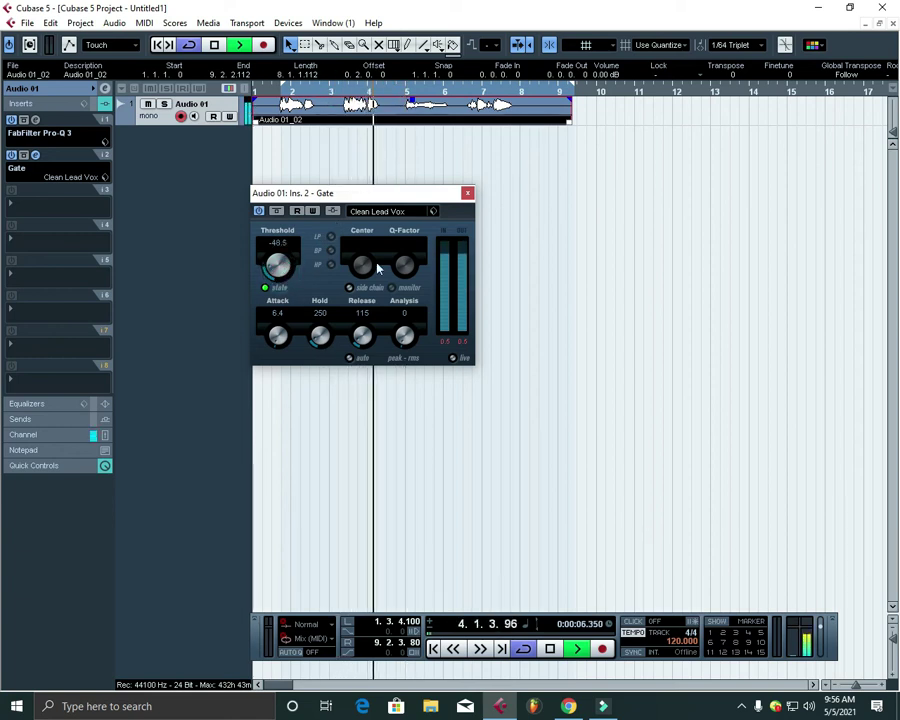
click(462, 193)
key(space)
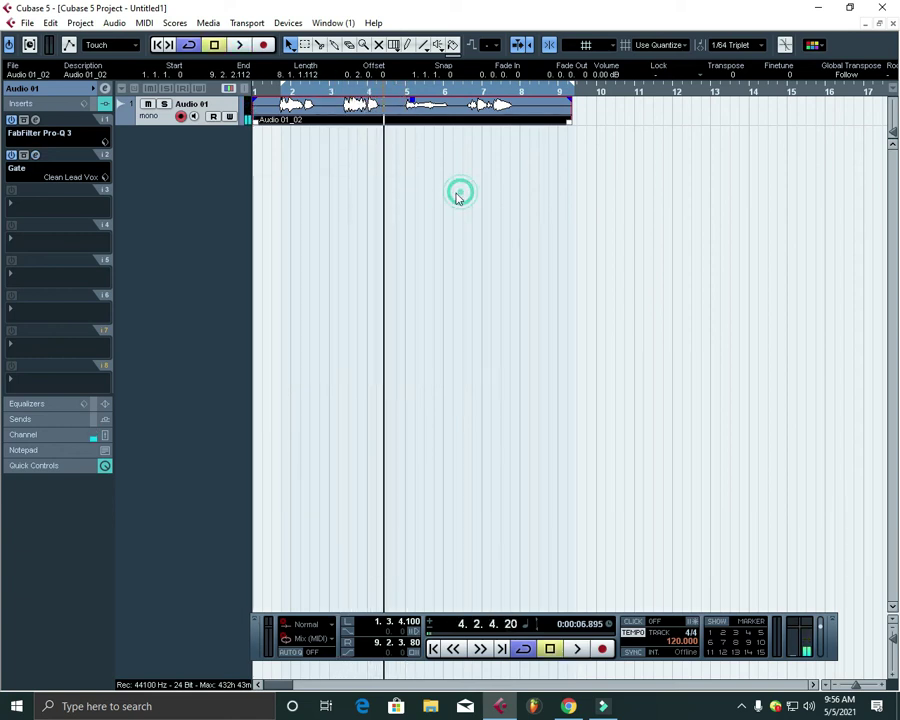
Load Steinberg's DeNoiser into the third insert slot with the Low preset.
click(12, 208)
mouse_move(60, 290)
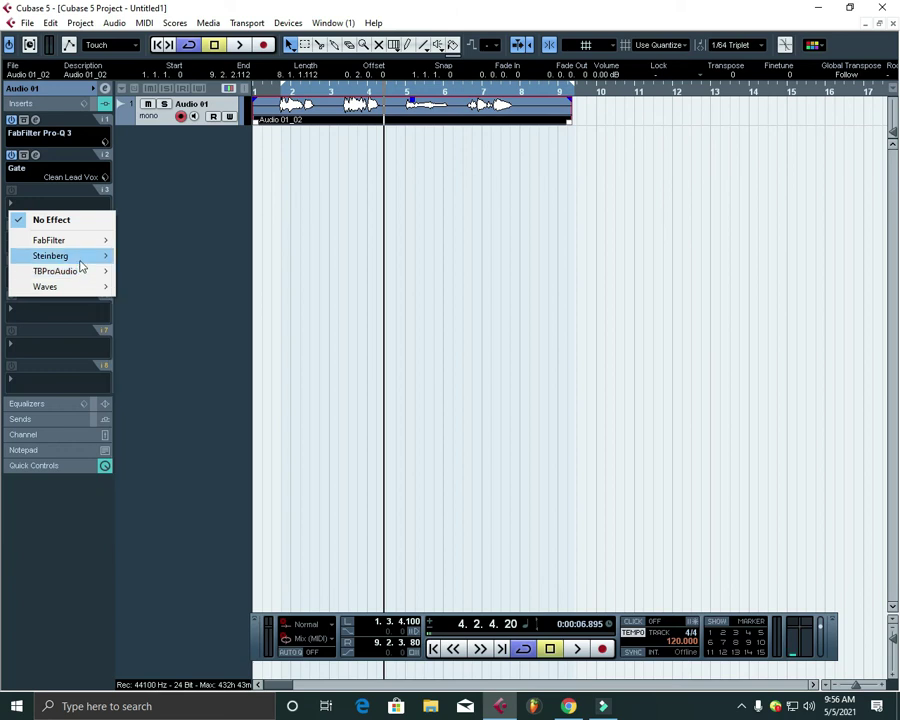
mouse_move(106, 262)
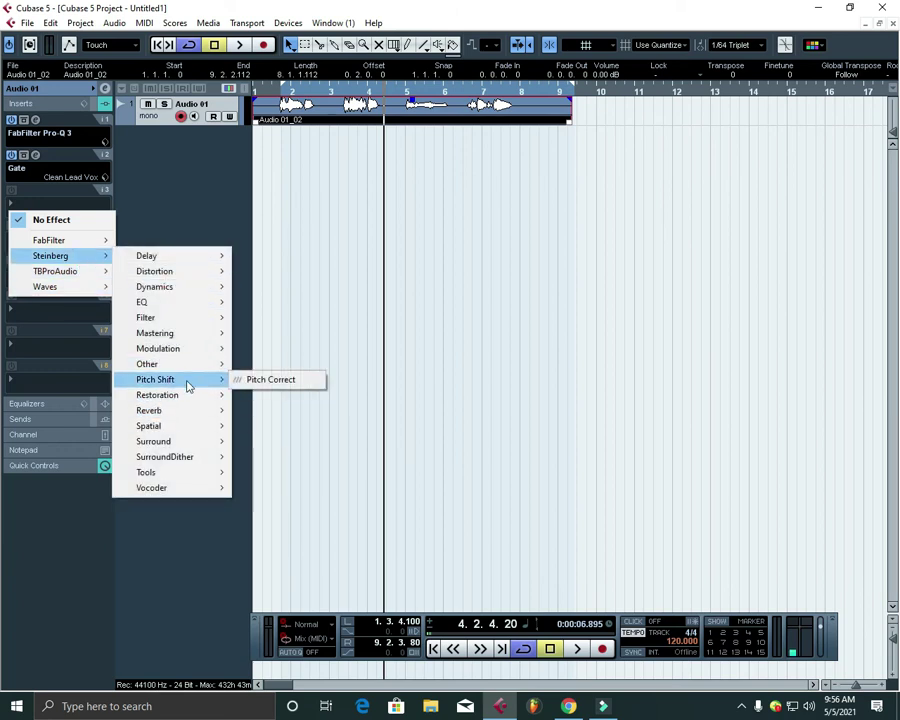
mouse_move(184, 403)
click(262, 410)
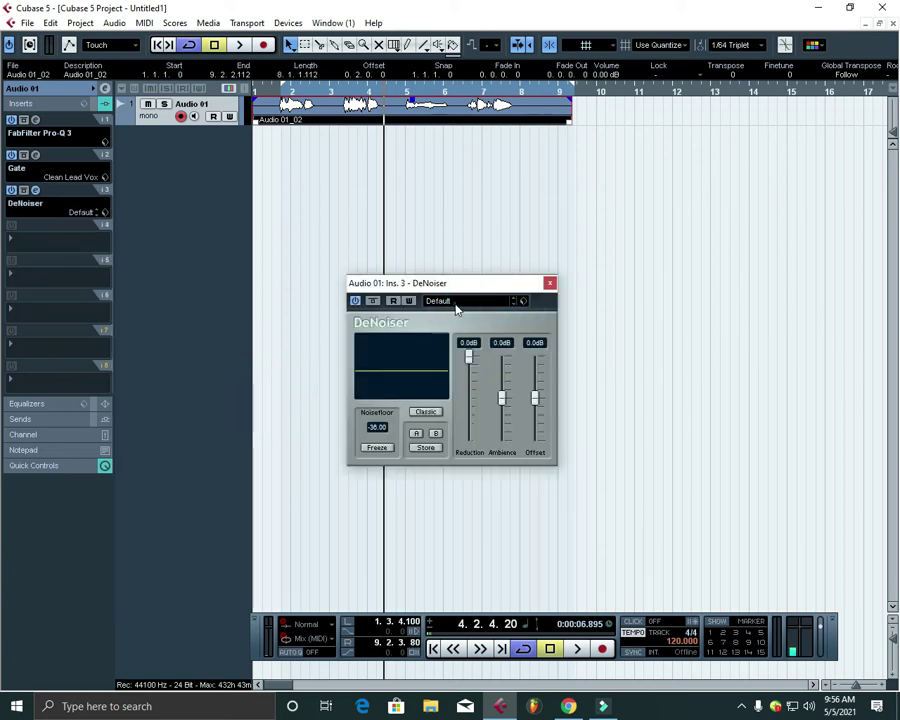
click(456, 308)
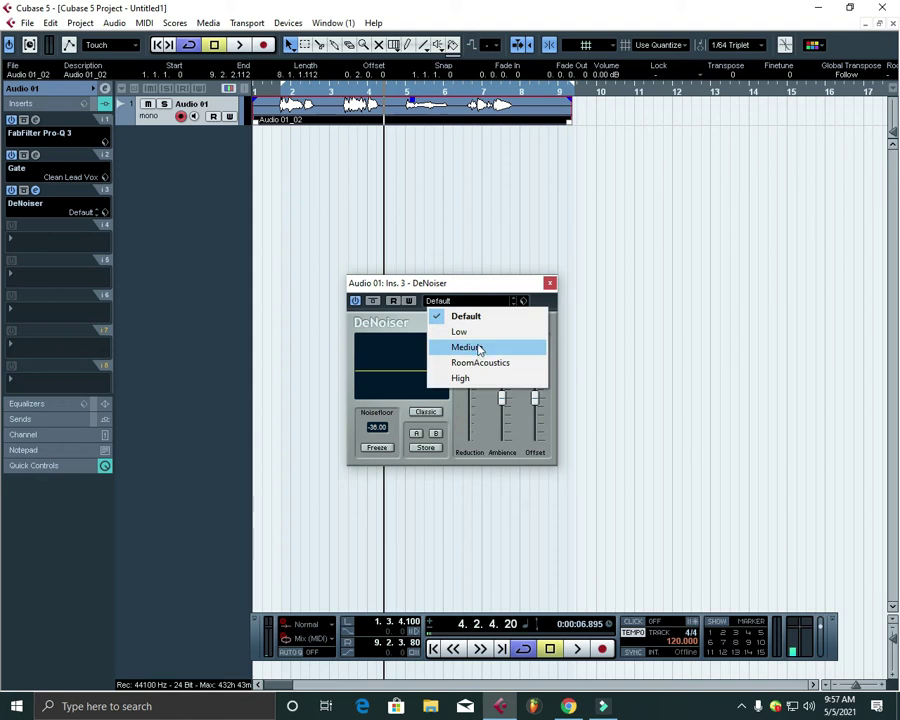
click(476, 333)
Play the vocal from near bar 1 and move the DeNoiser window up and left.
click(283, 92)
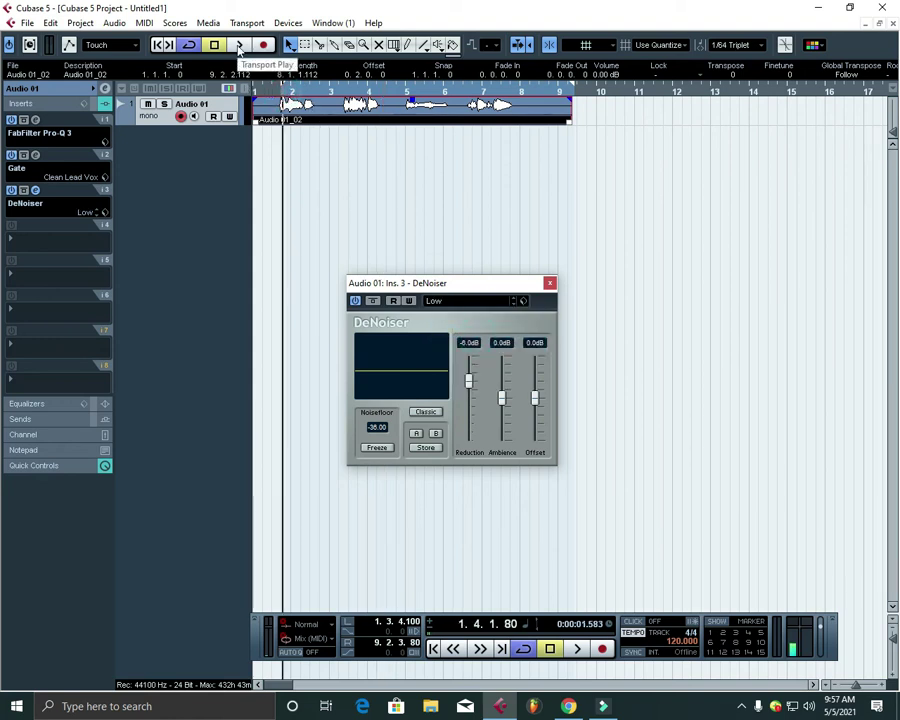
click(238, 45)
drag(448, 285, 339, 245)
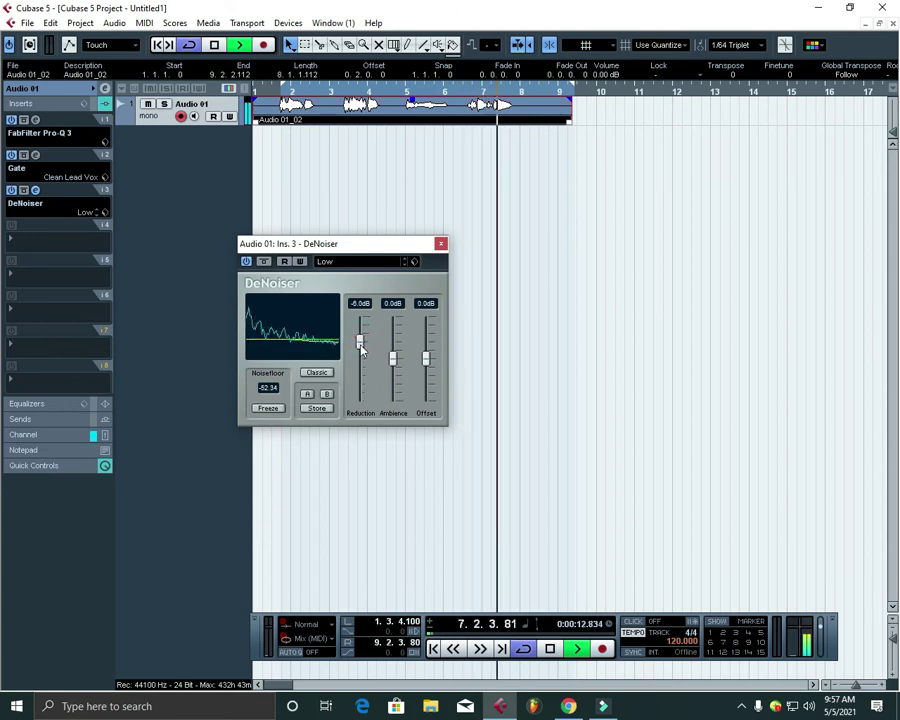
click(286, 88)
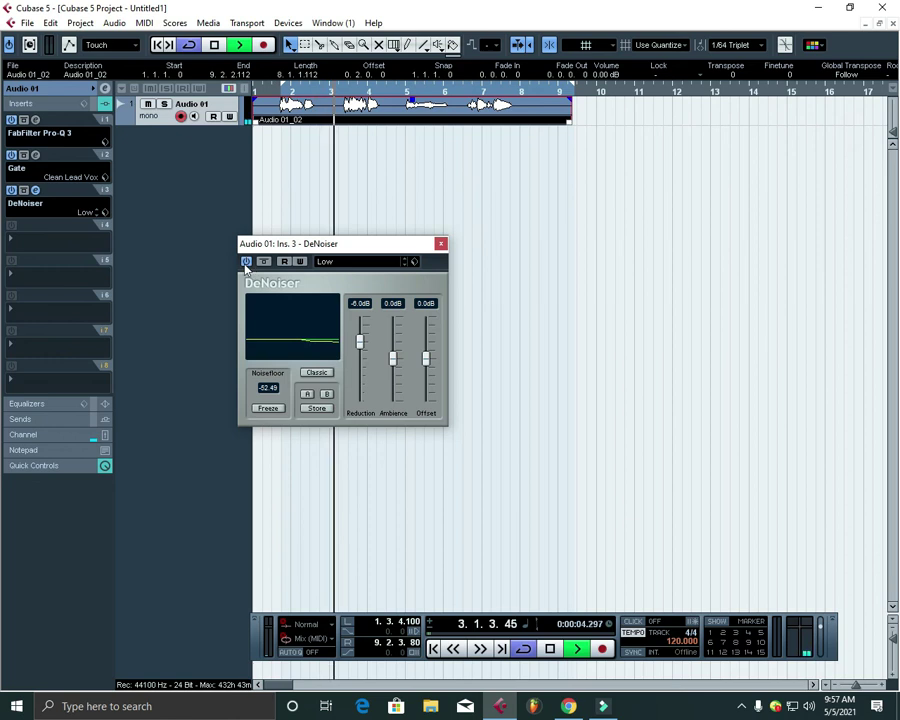
click(11, 155)
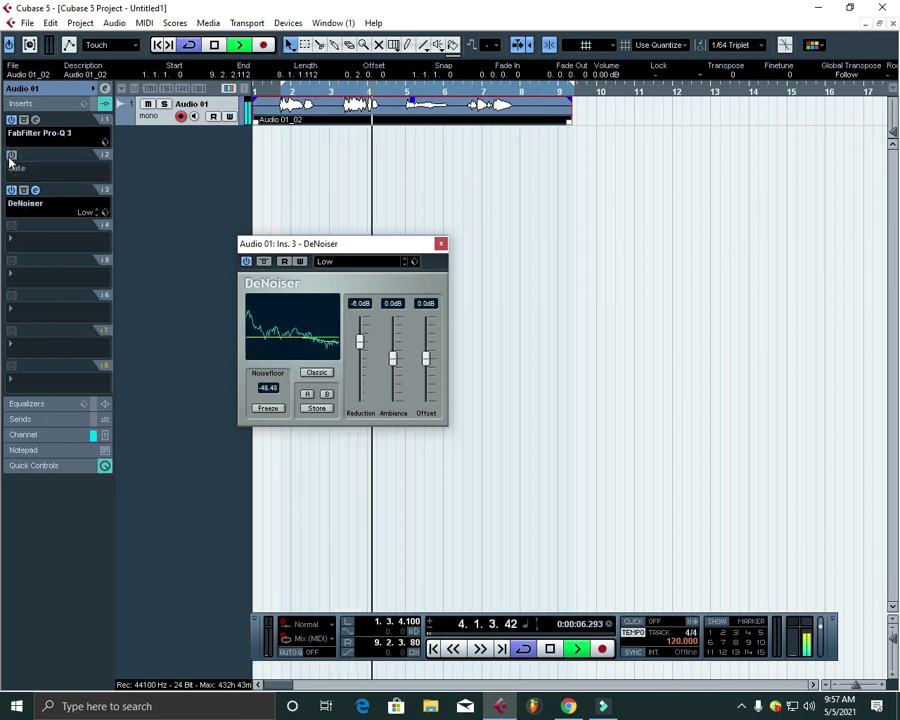
click(346, 93)
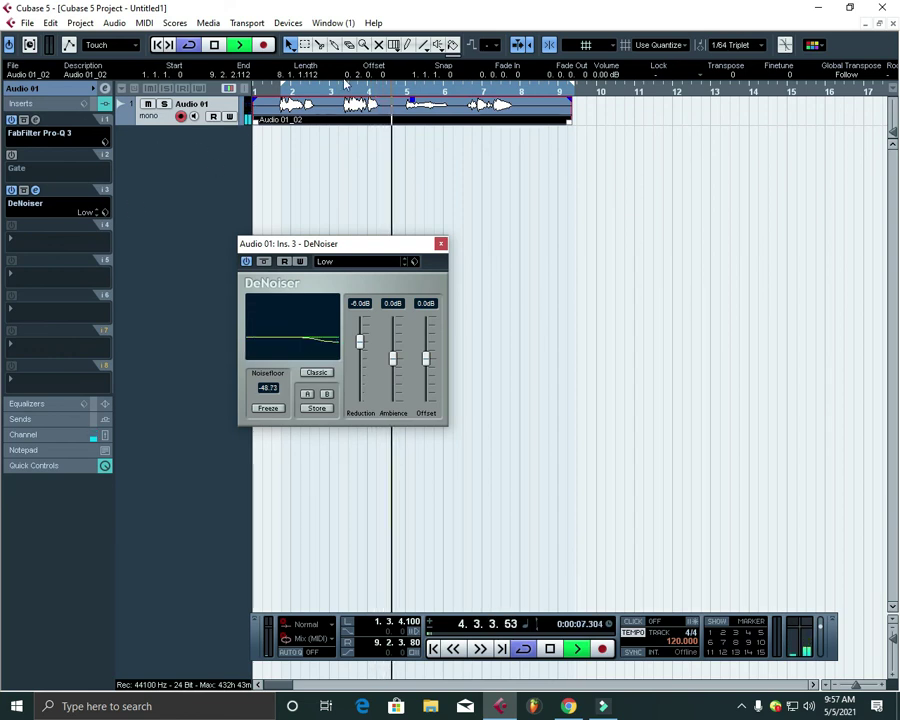
key(space)
click(286, 93)
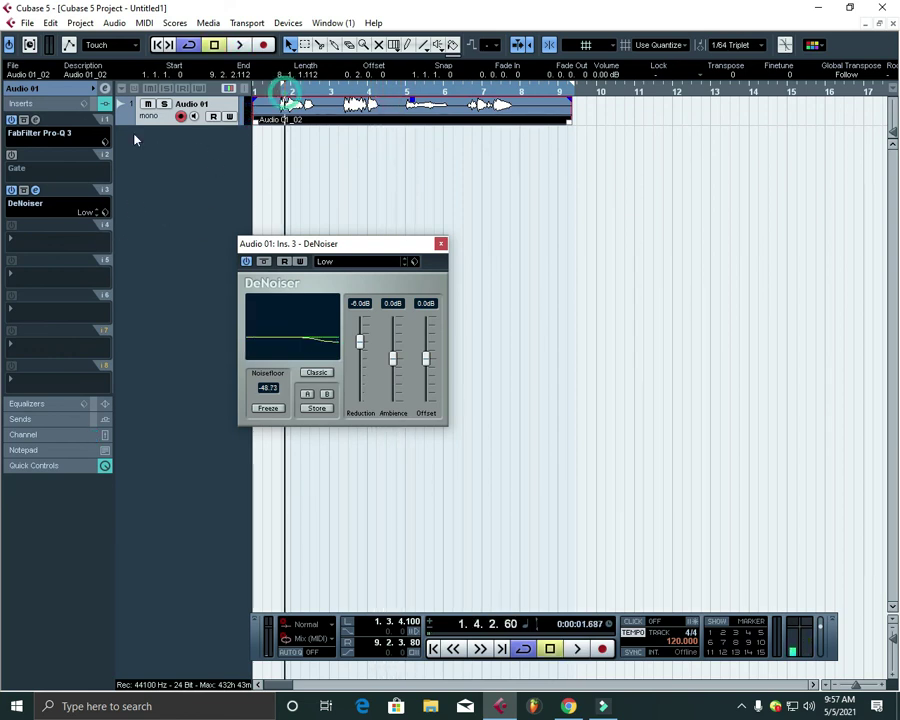
click(35, 155)
key(space)
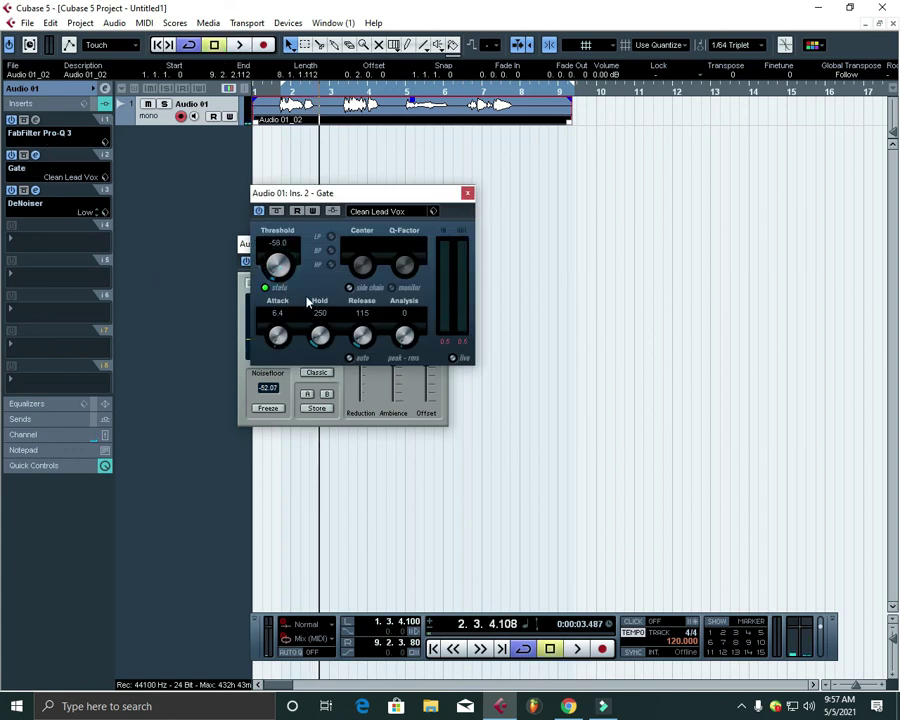
click(467, 193)
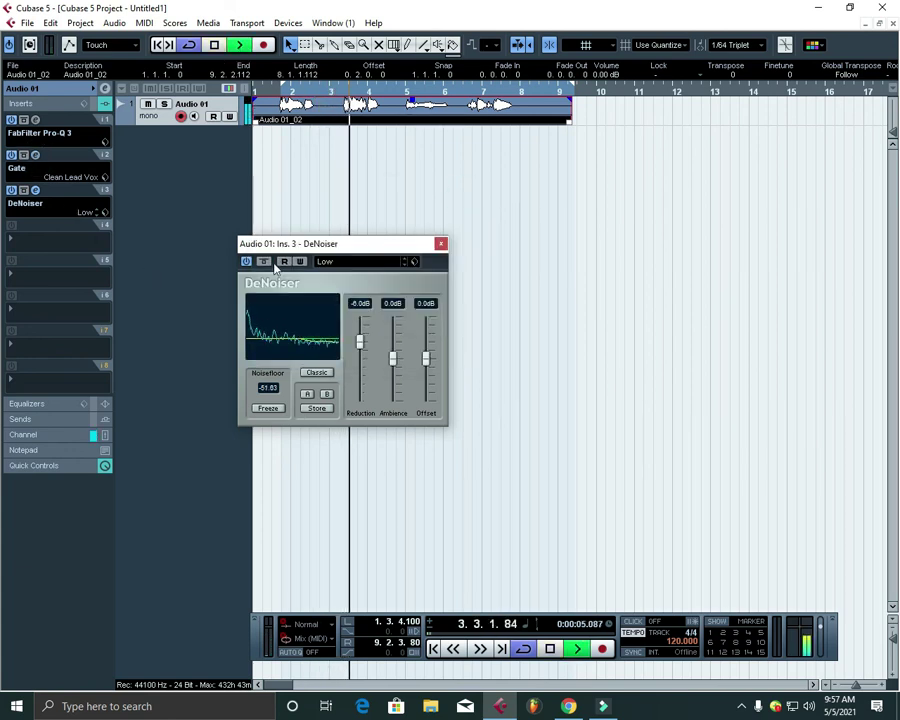
click(366, 262)
Set the DeNoiser to Medium and compare the vocal with Pro-Q 3, Gate and DeNoiser bypassed versus active.
click(386, 305)
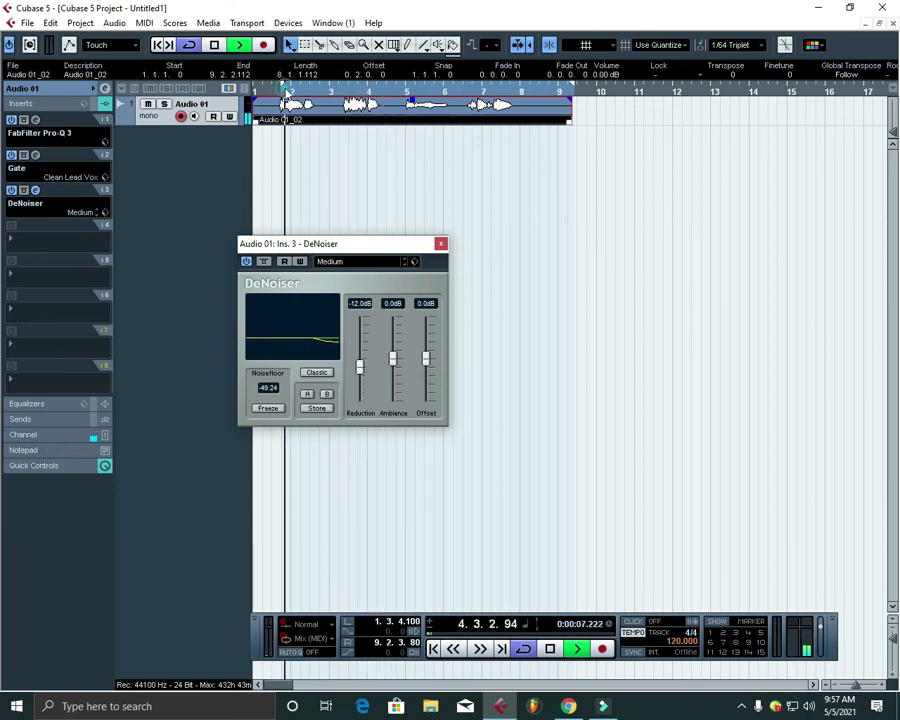
click(11, 119)
click(11, 154)
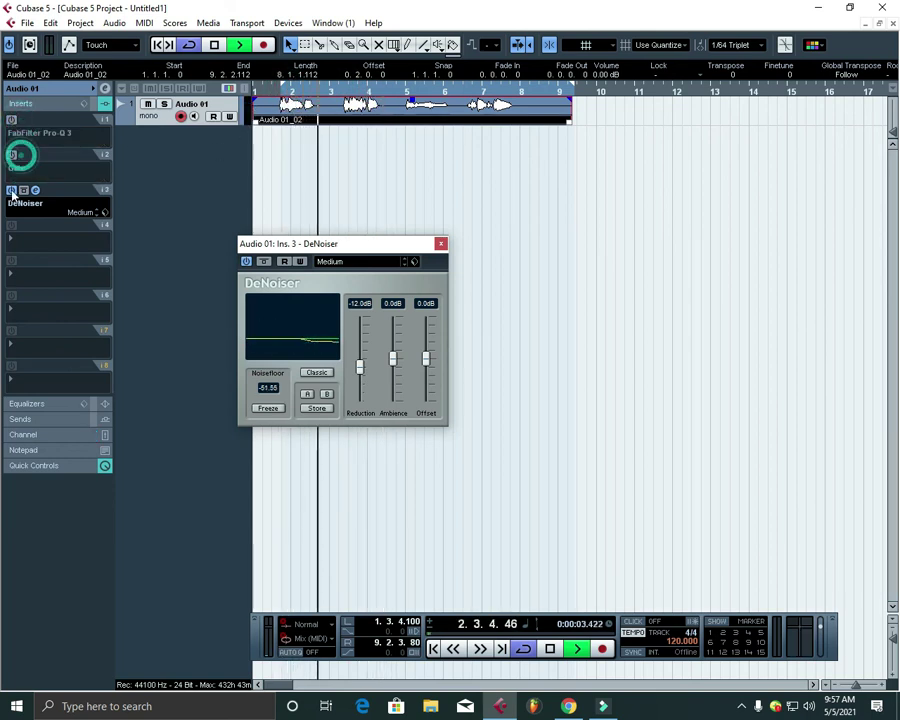
click(11, 190)
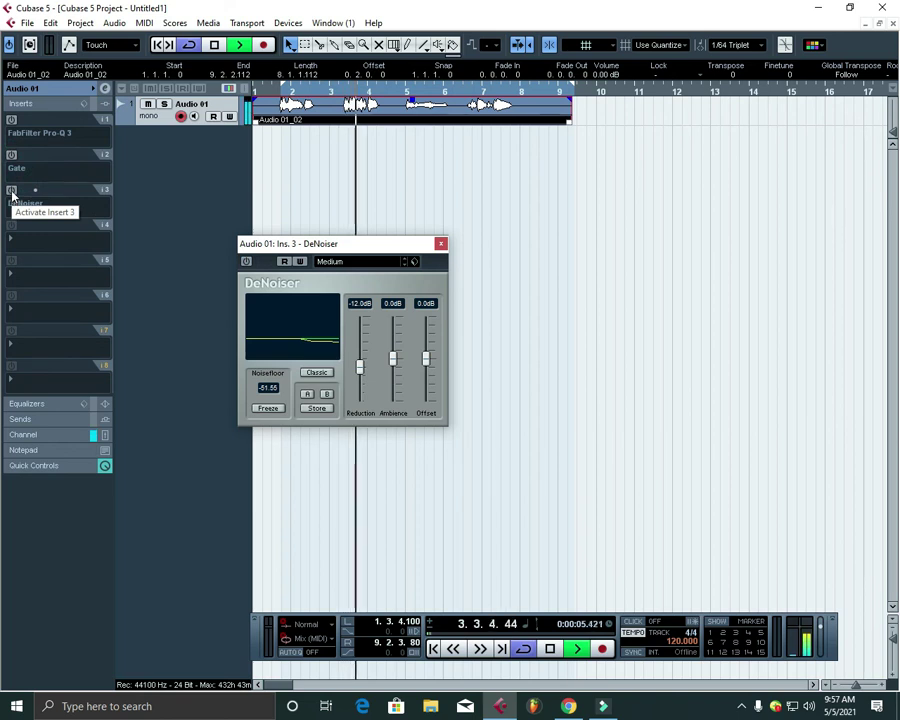
click(12, 191)
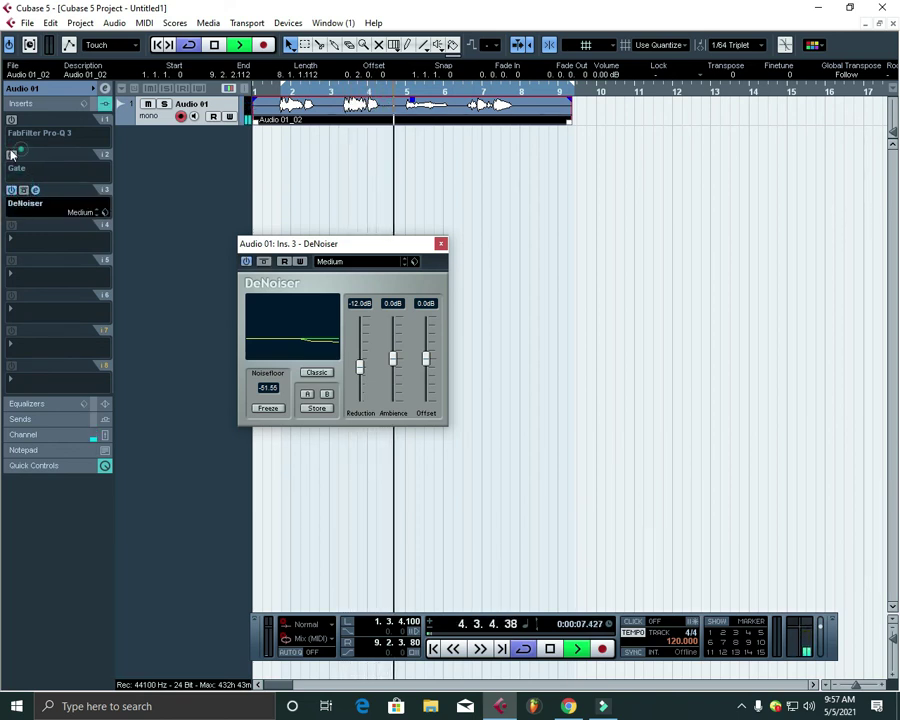
click(11, 120)
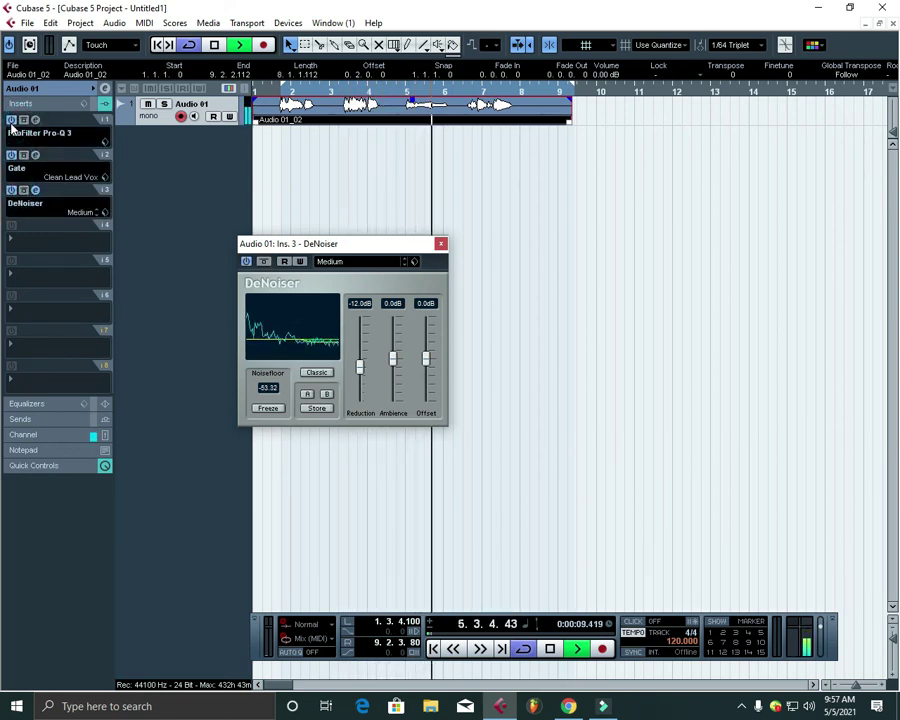
click(285, 87)
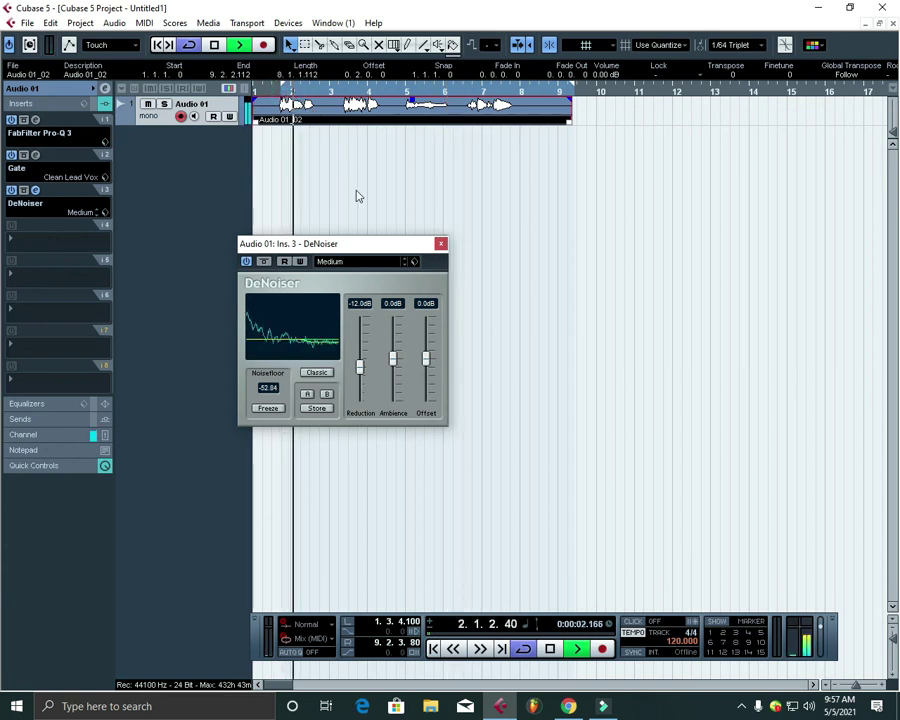
key(space)
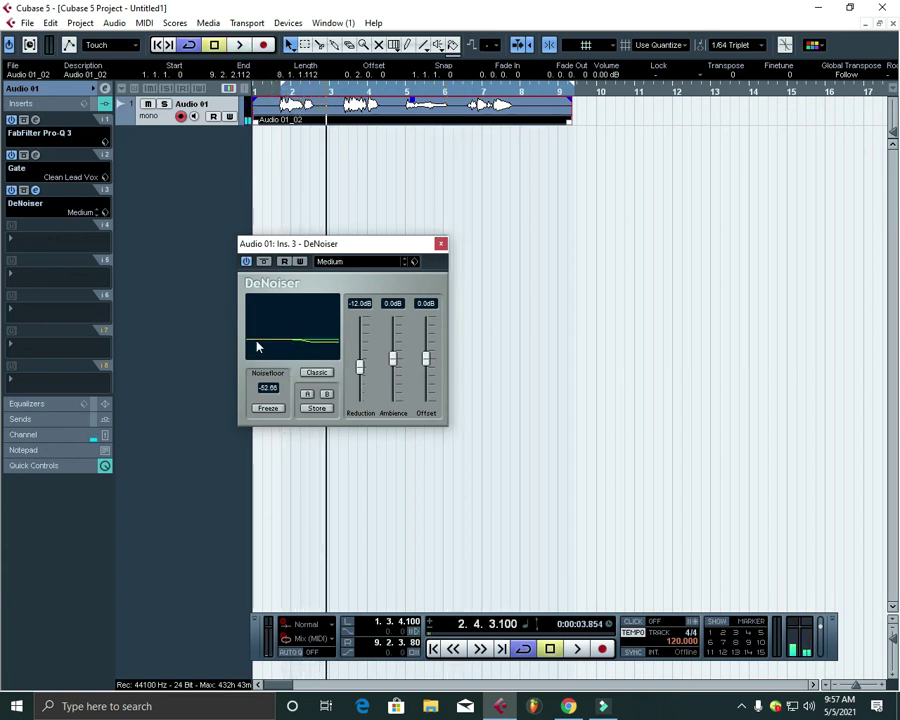